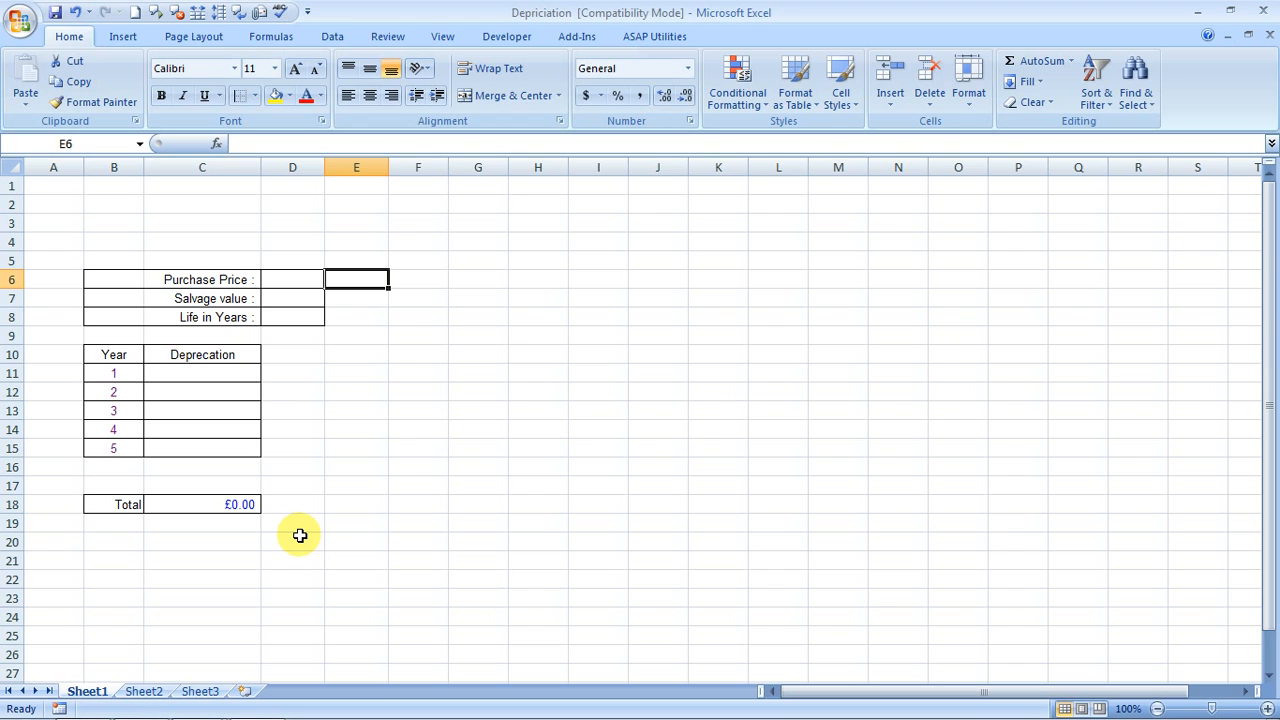
Enter a purchase price of 5000 in D6 and a life of 5 years in D8
left_click(298, 286)
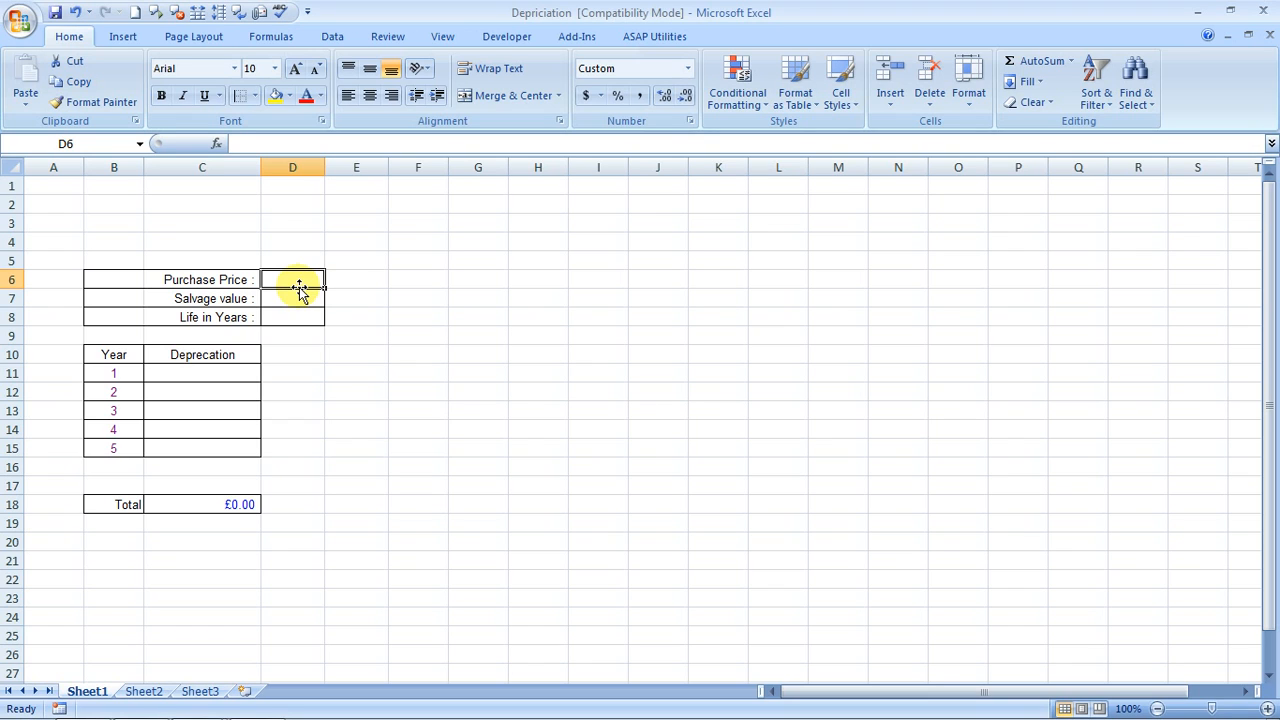
type("5000")
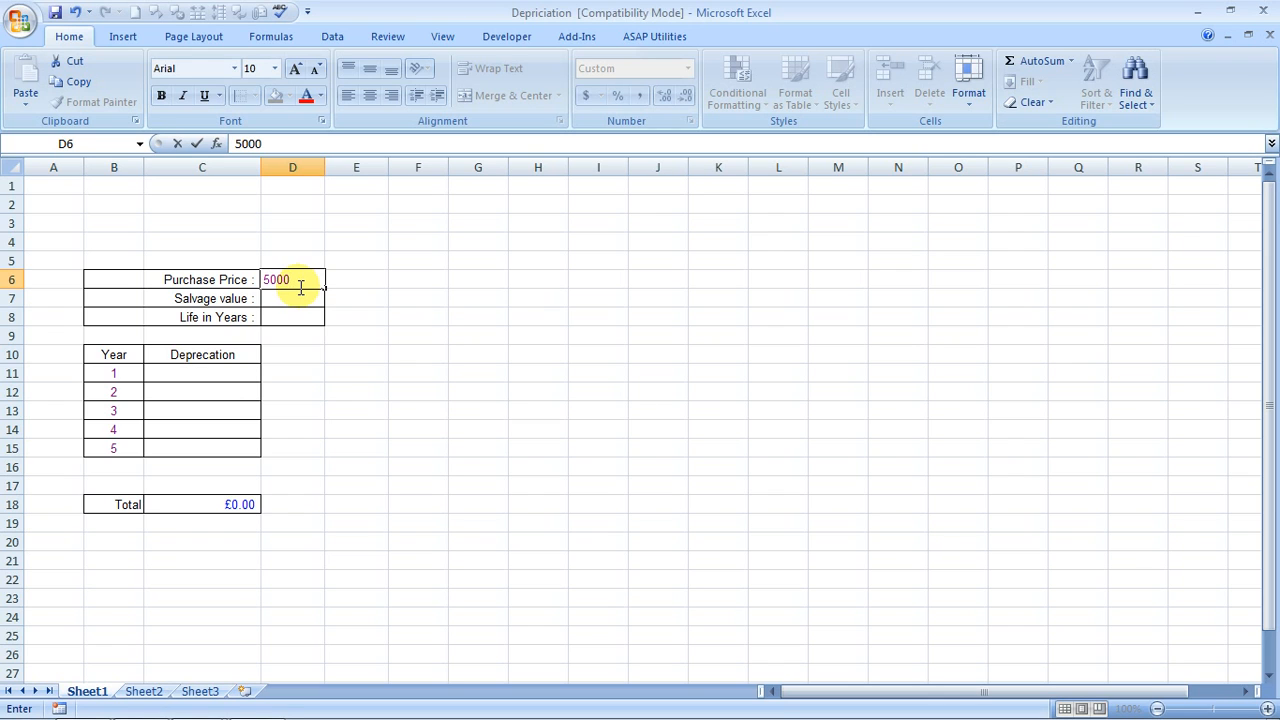
key("Return")
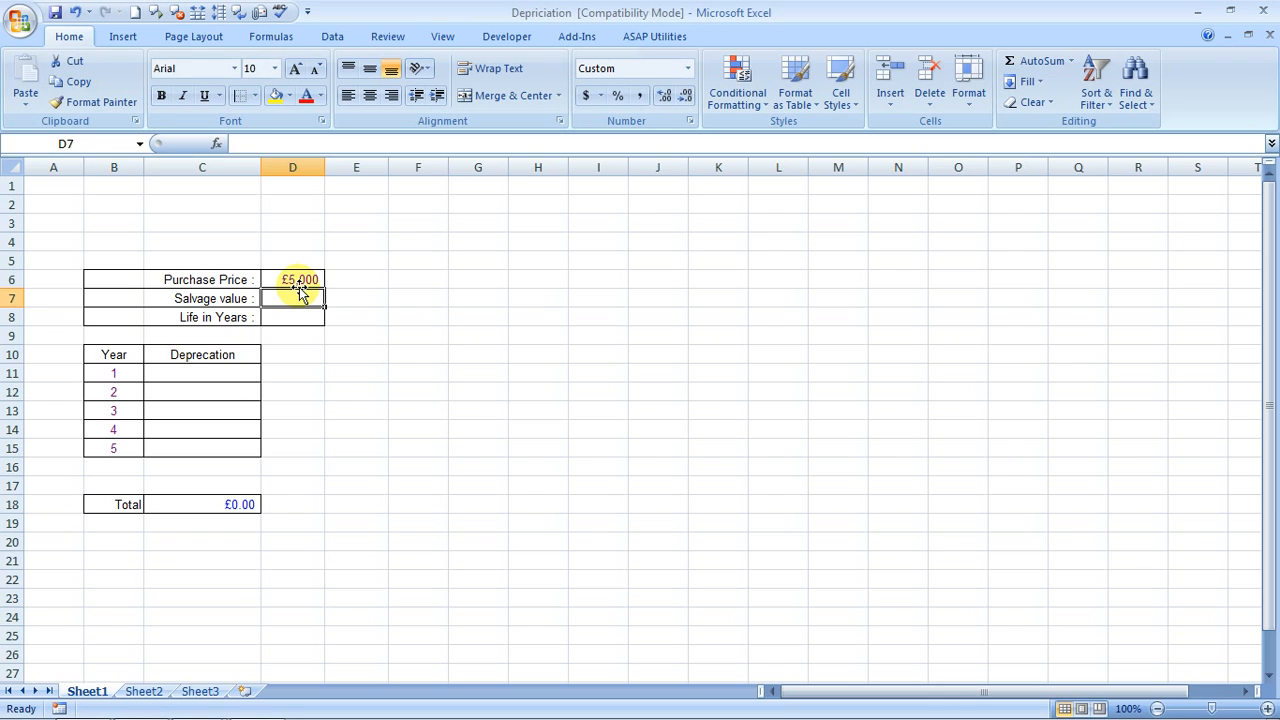
key("Return")
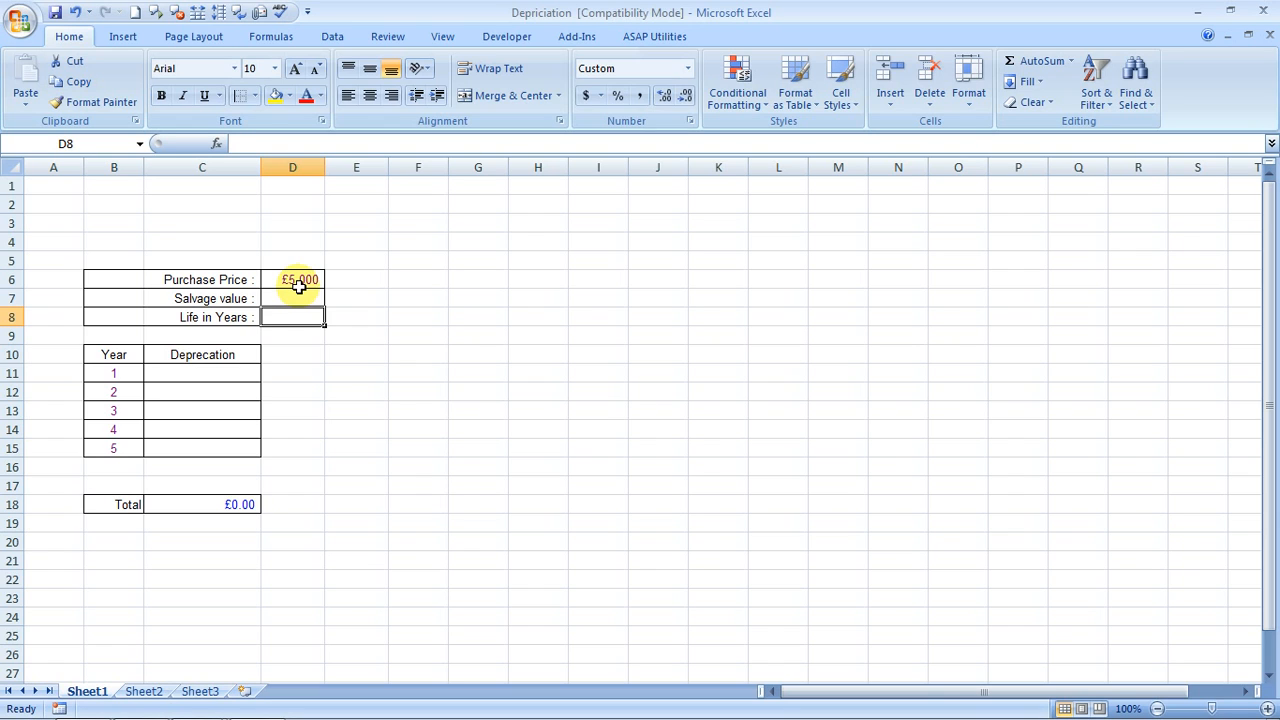
type("5")
key("BackSpace")
type("5")
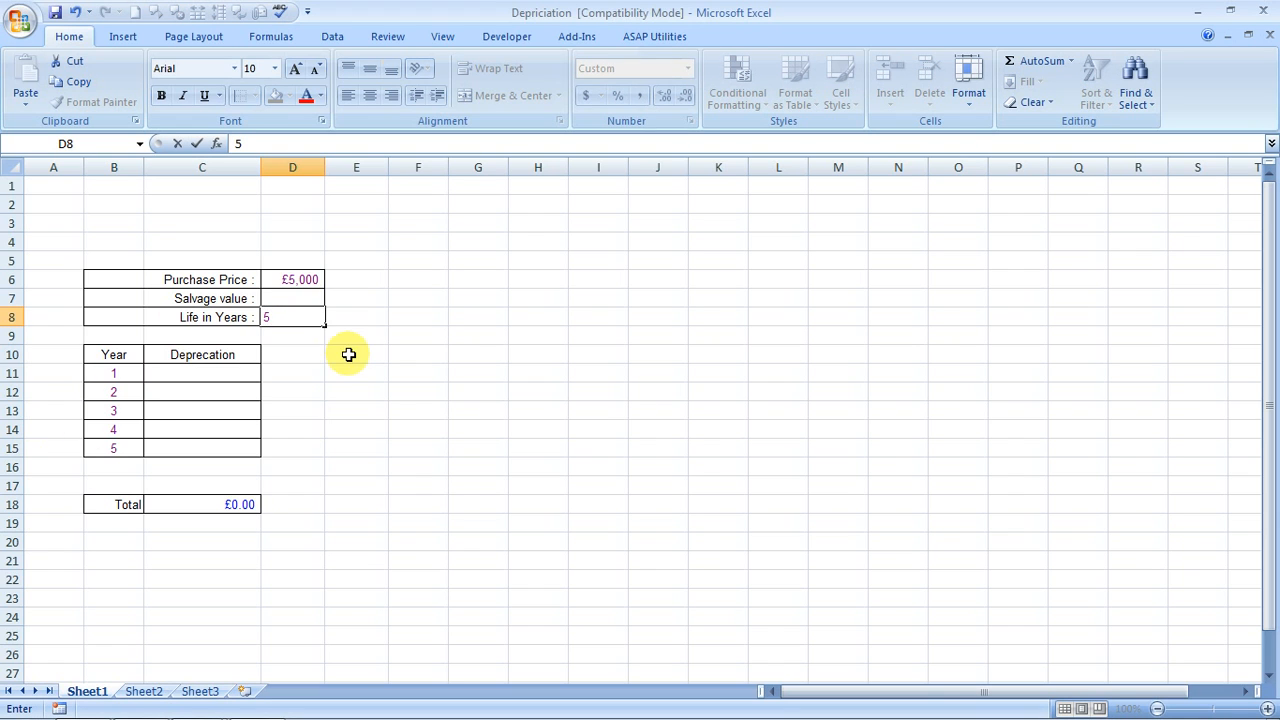
key("Return")
Enter a salvage value of 500 in D7
key("Up")
key("Up")
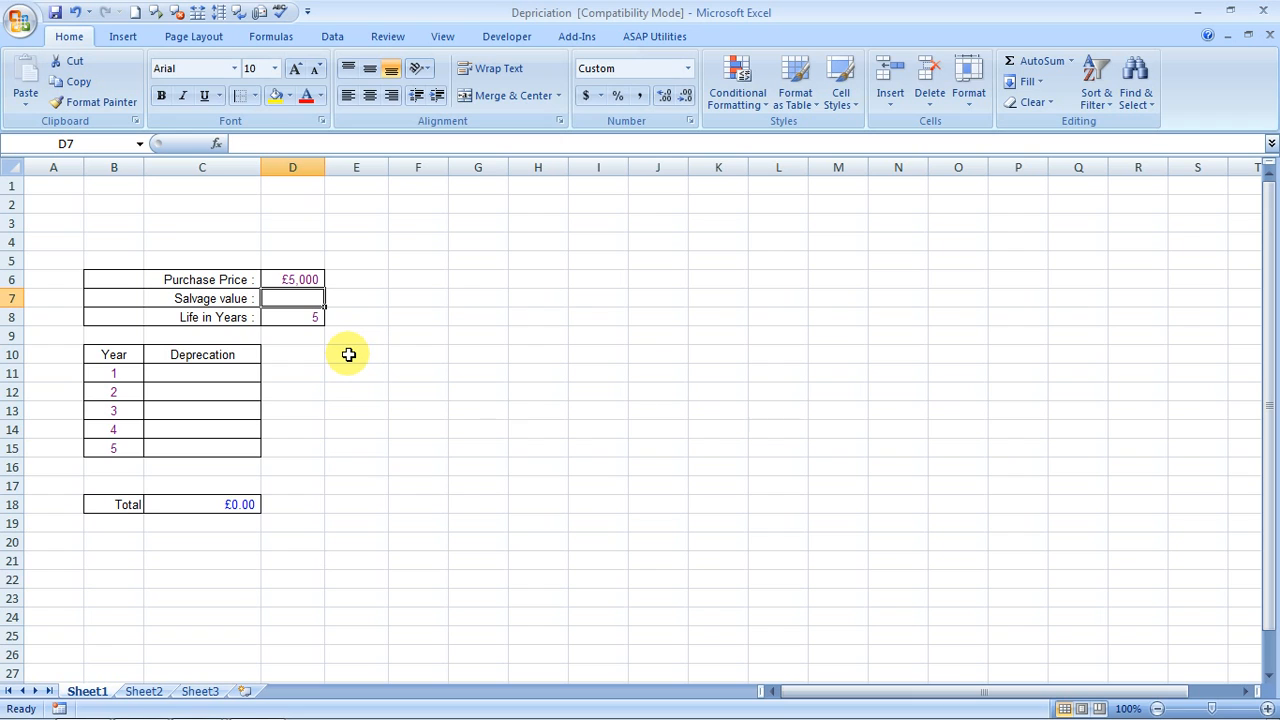
type("500")
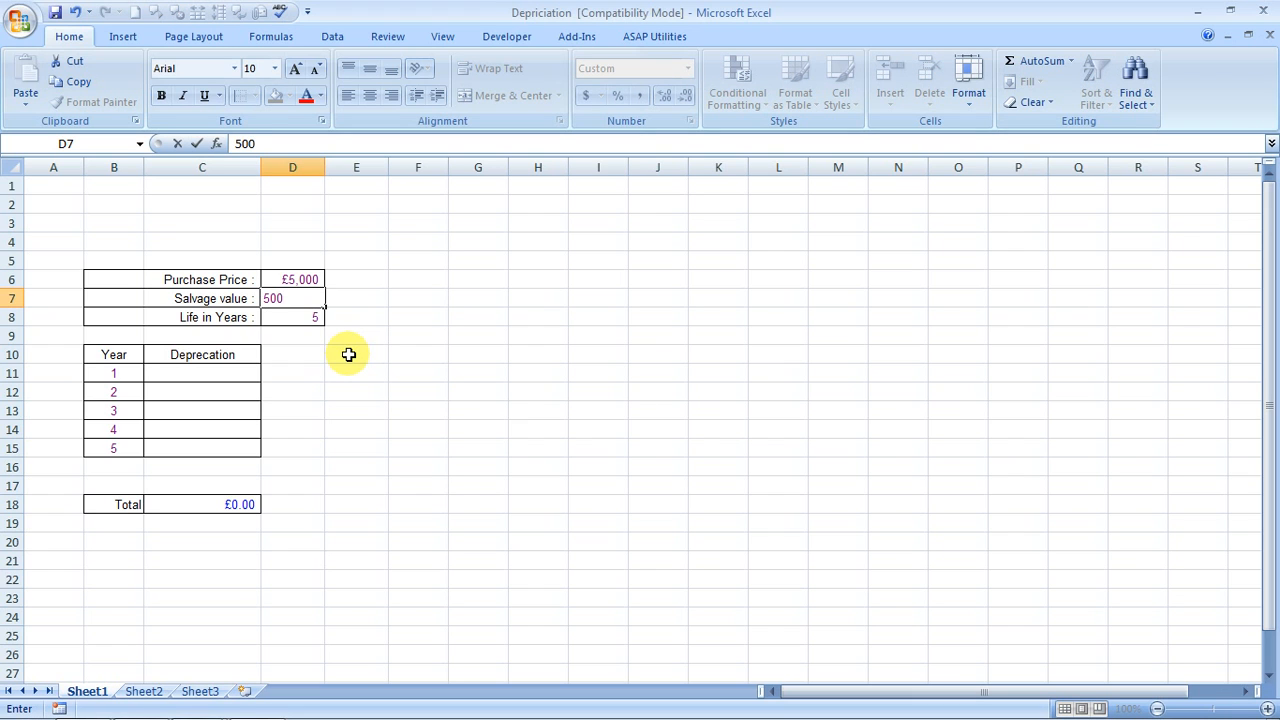
key("Return")
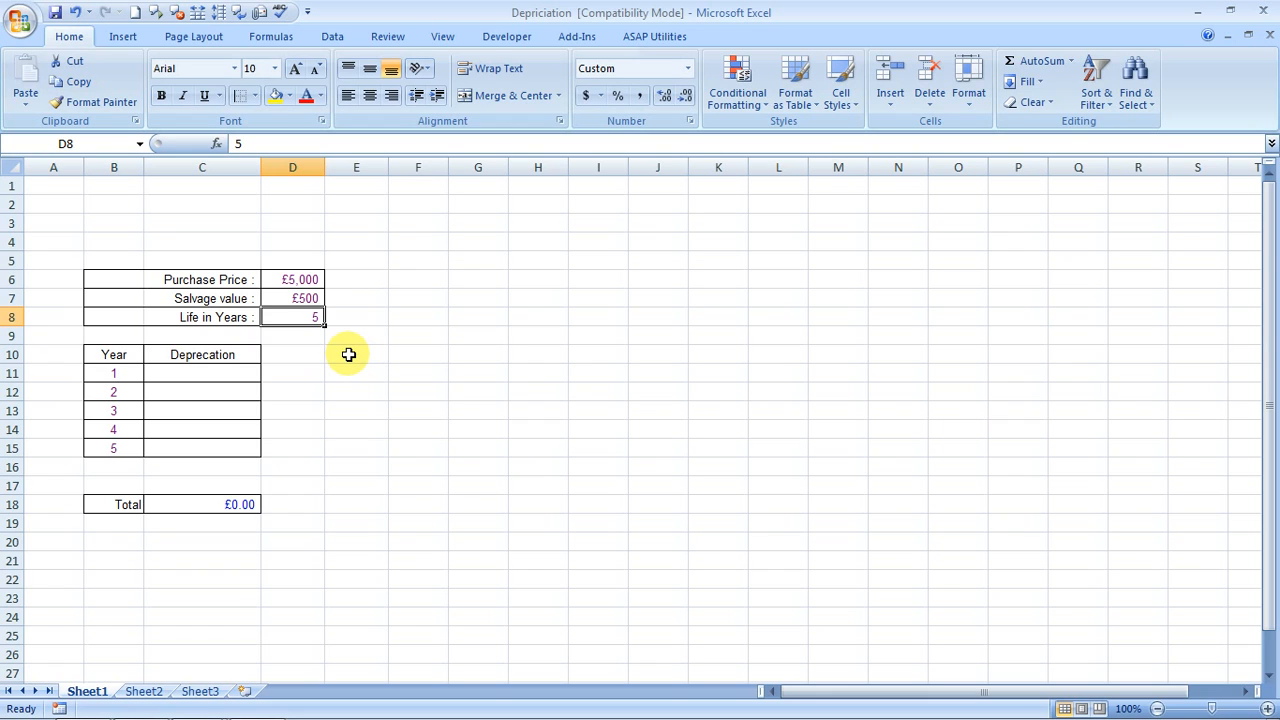
Enter the year 1 depreciation formula =DB(D6,D7,D8,B11) in C11, using the purchase price, salvage value, life and year cells
key("Down")
key("Down")
key("Down")
key("Left")
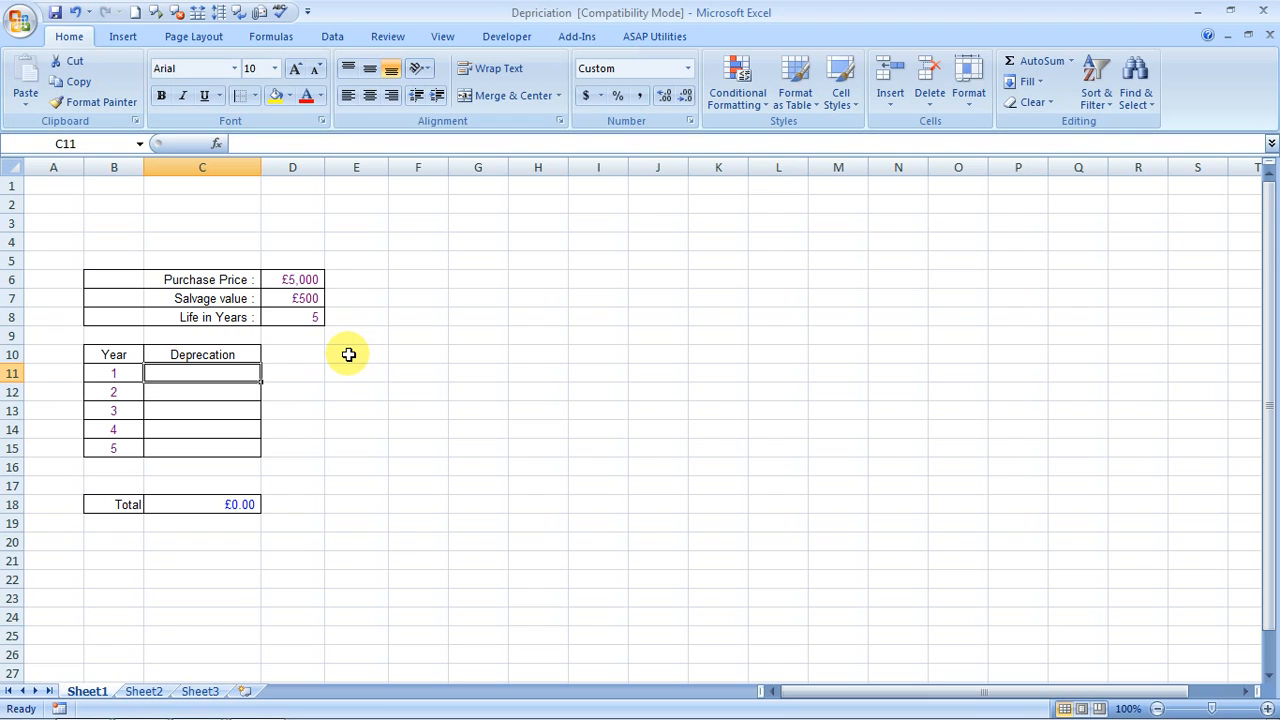
type("=")
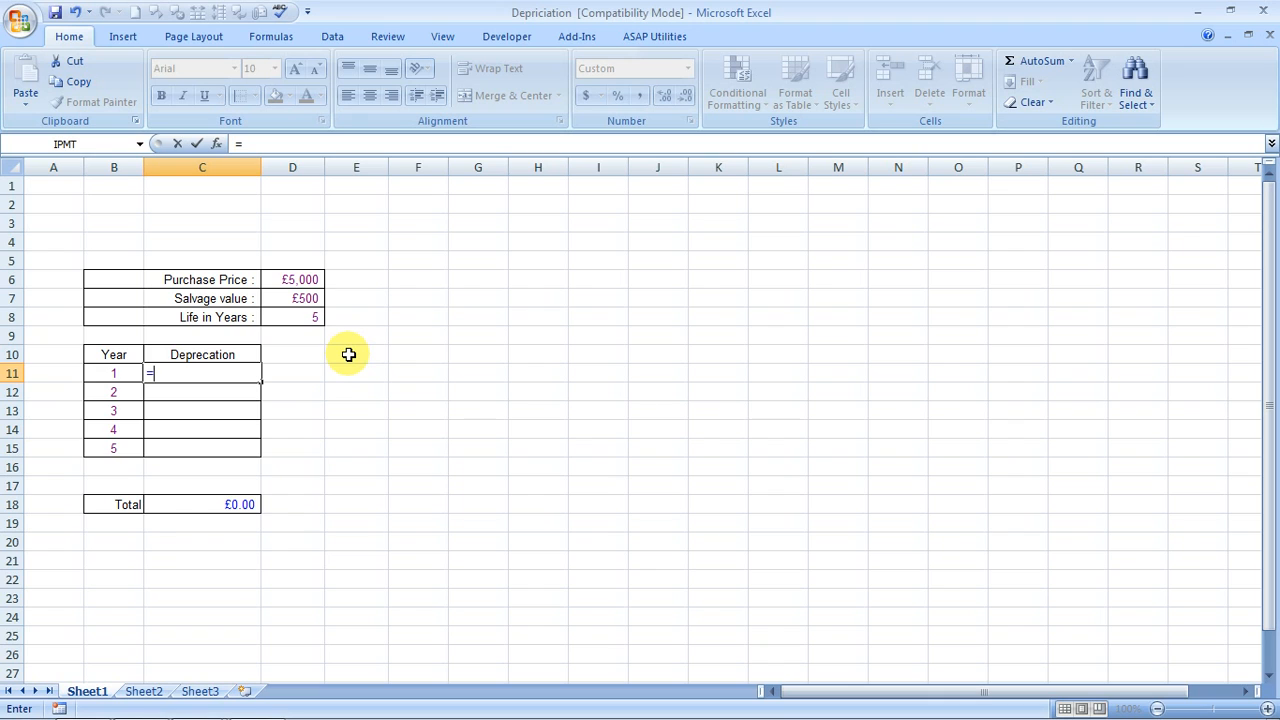
type("db")
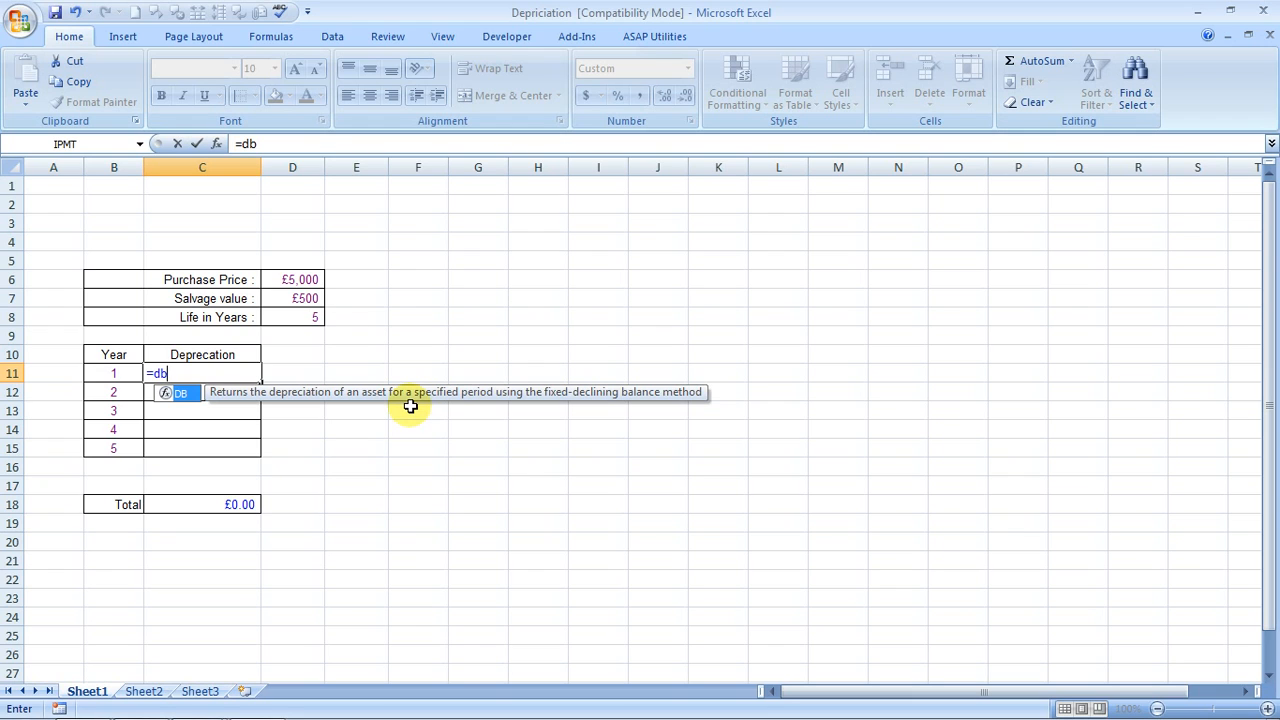
key("Tab")
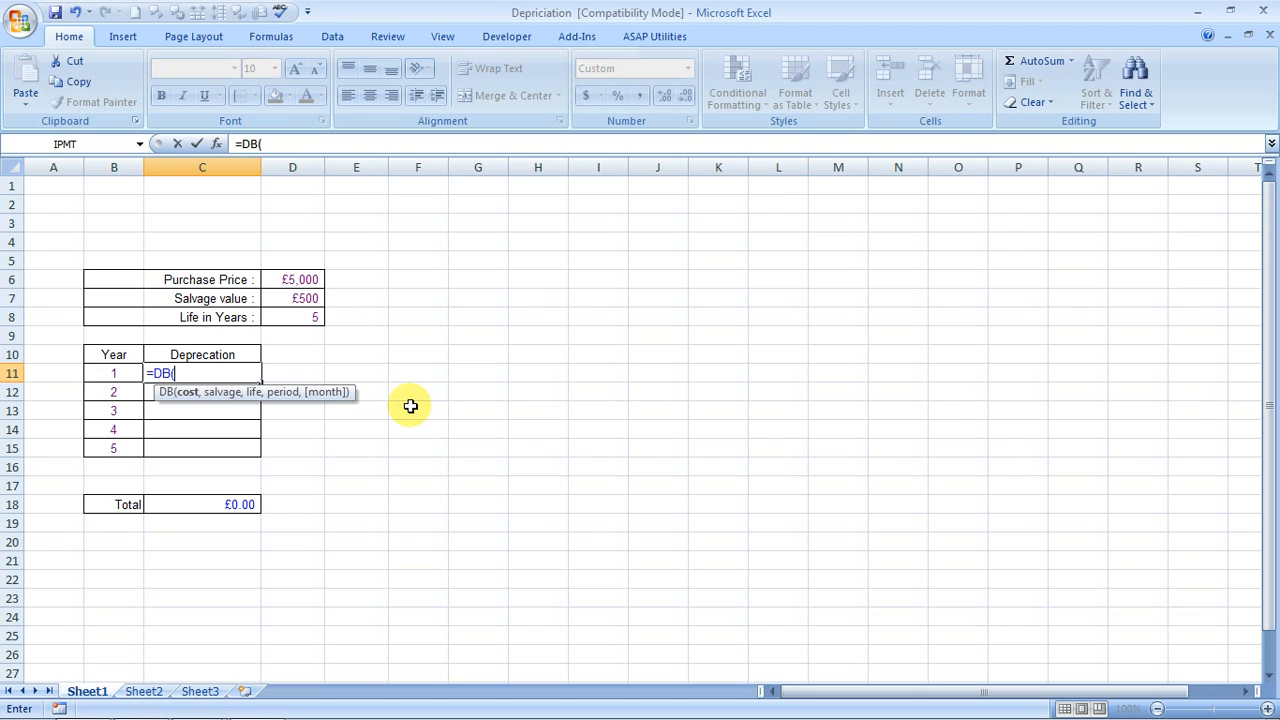
left_click(300, 279)
type(",")
left_click(293, 298)
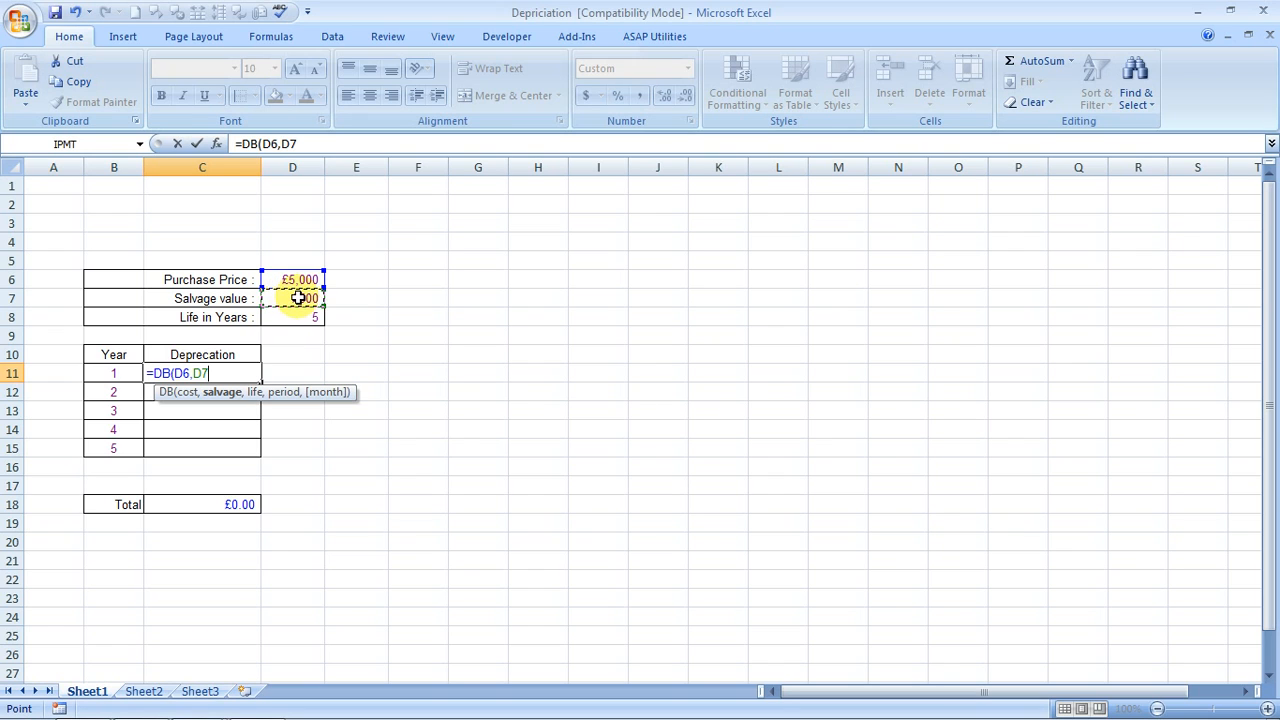
type(",")
left_click(311, 316)
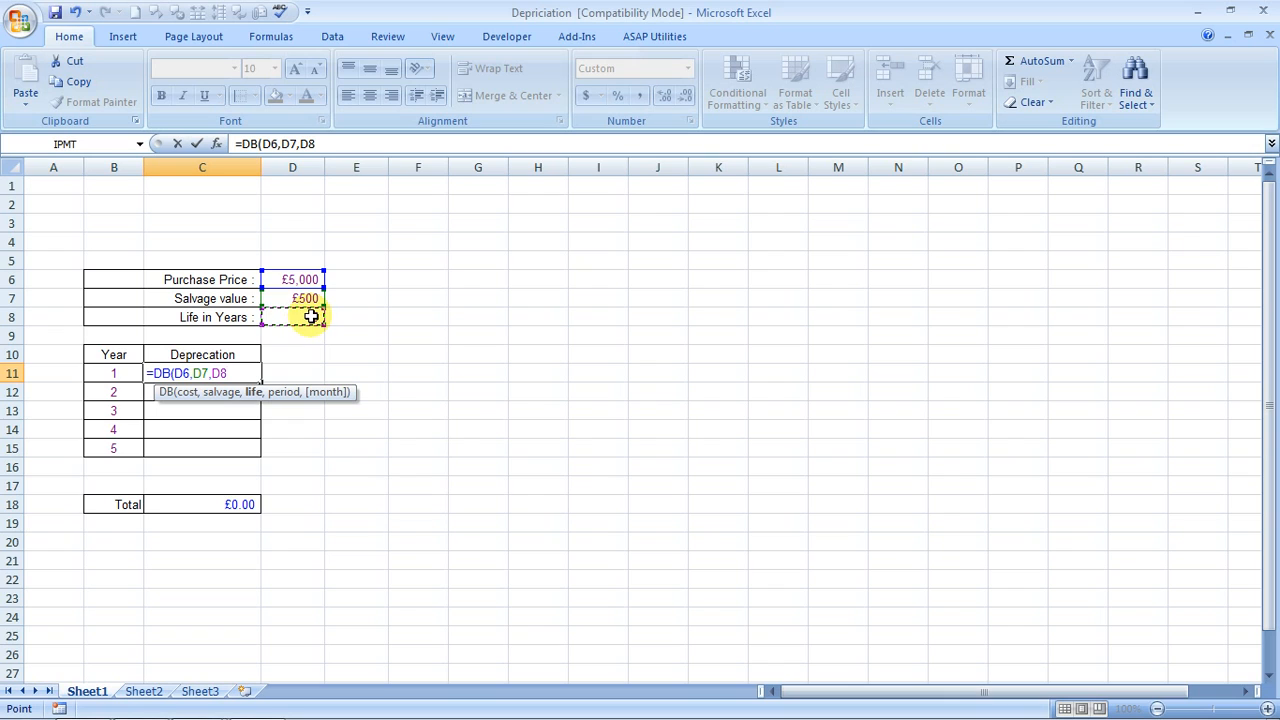
type(",")
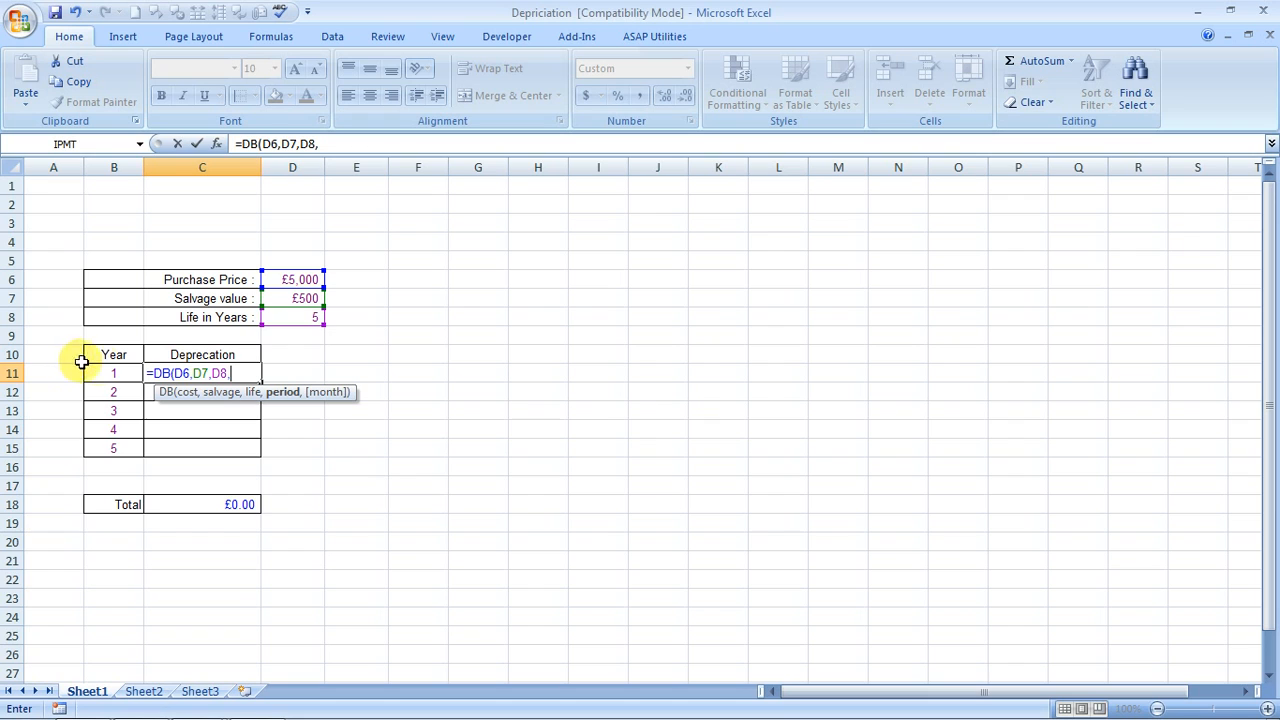
left_click(113, 373)
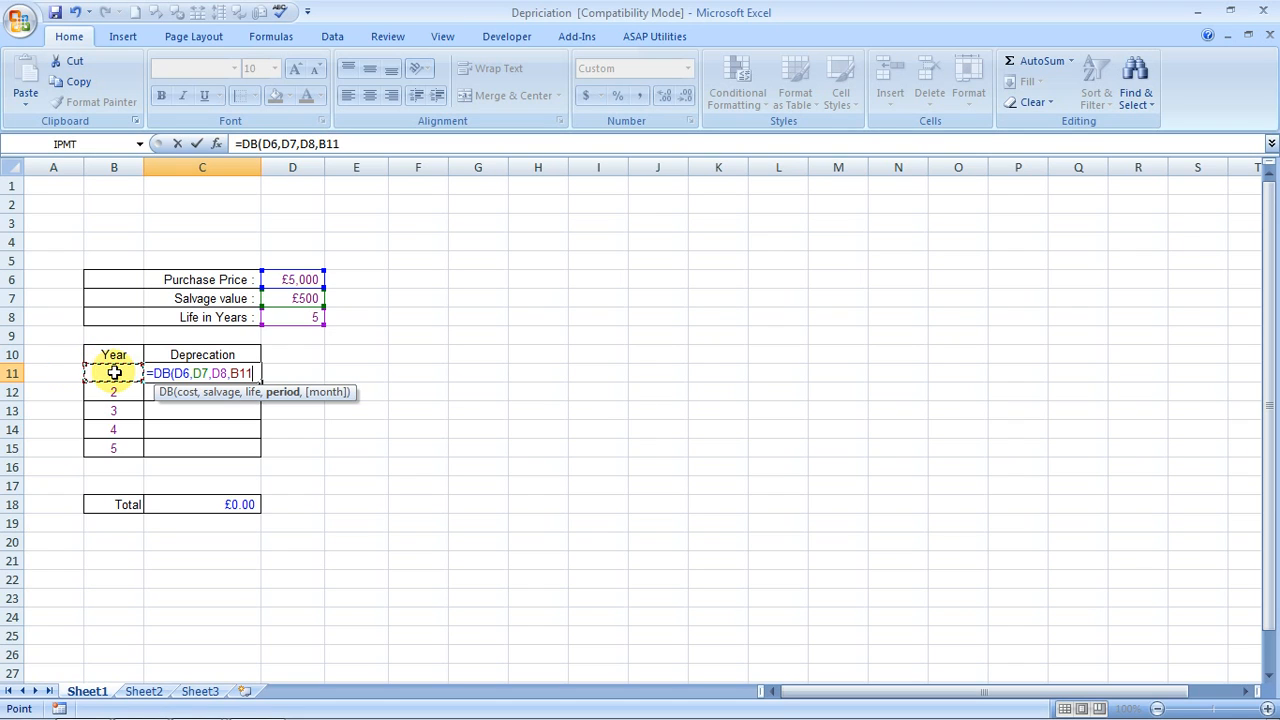
type(")")
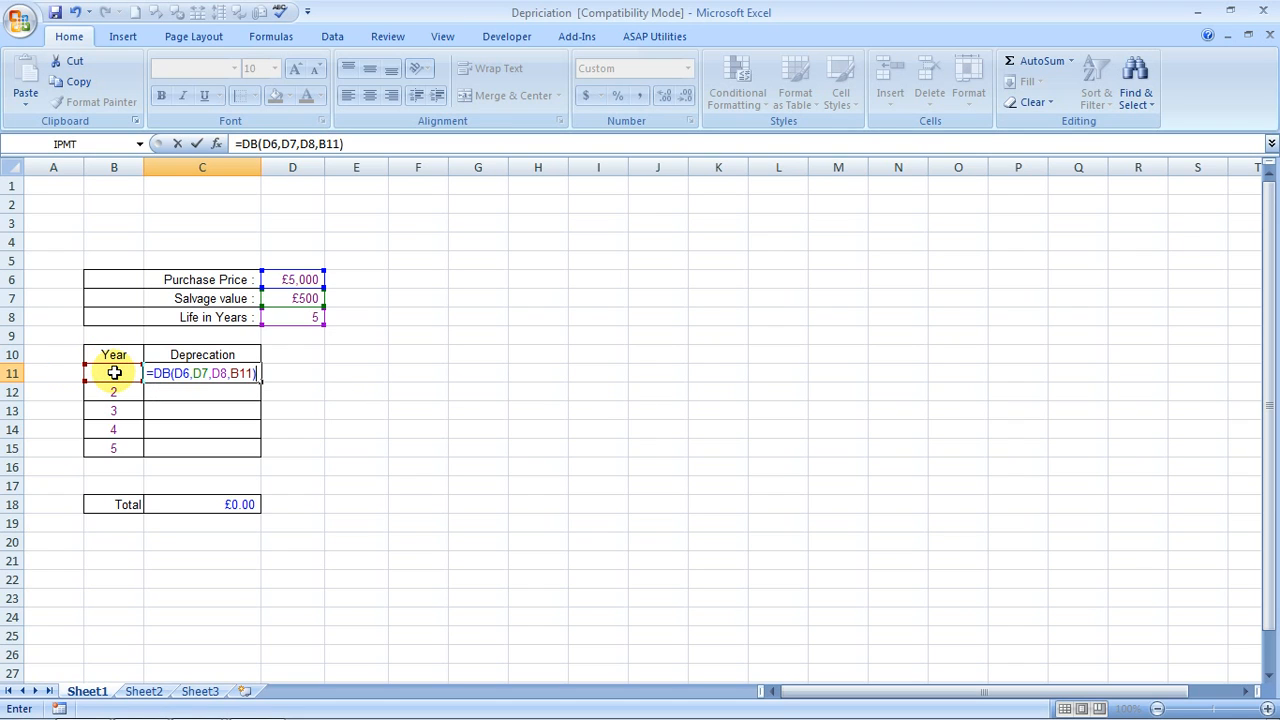
key("Return")
key("Up")
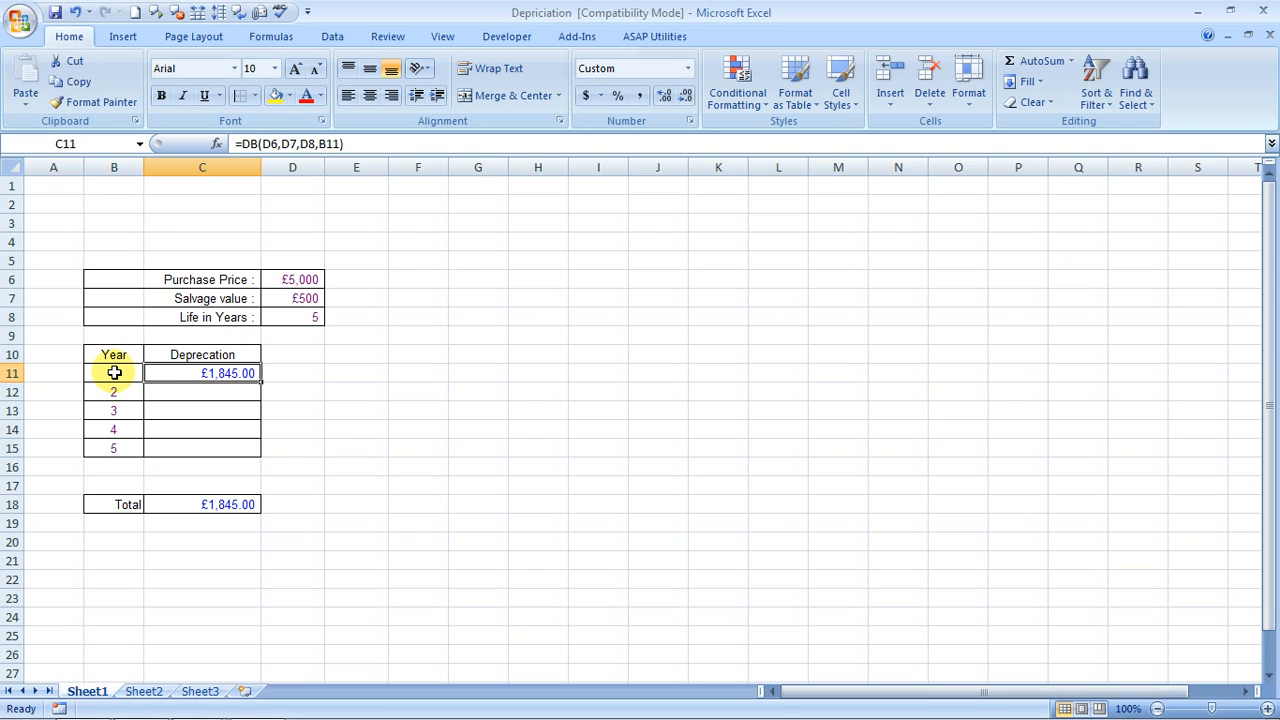
key("Down")
key("Down")
key("Down")
key("Down")
key("Up")
key("Up")
key("Up")
key("Down")
key("Down")
key("Down")
key("Up")
key("Up")
key("Up")
key("Up")
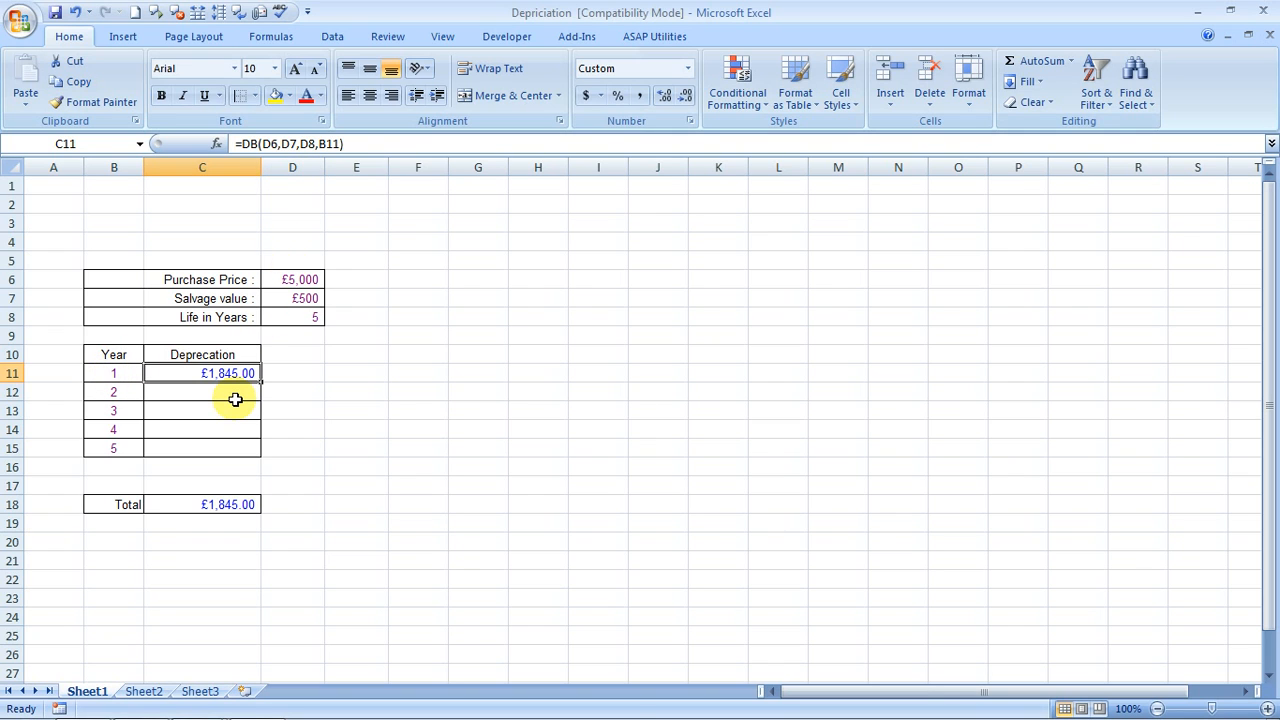
Try to copy the year 1 depreciation formula from C11 to C12:C15 and inspect the formula in C12
key("ctrl+c")
key("Down")
key("shift+Down")
key("shift+Down")
key("shift+Down")
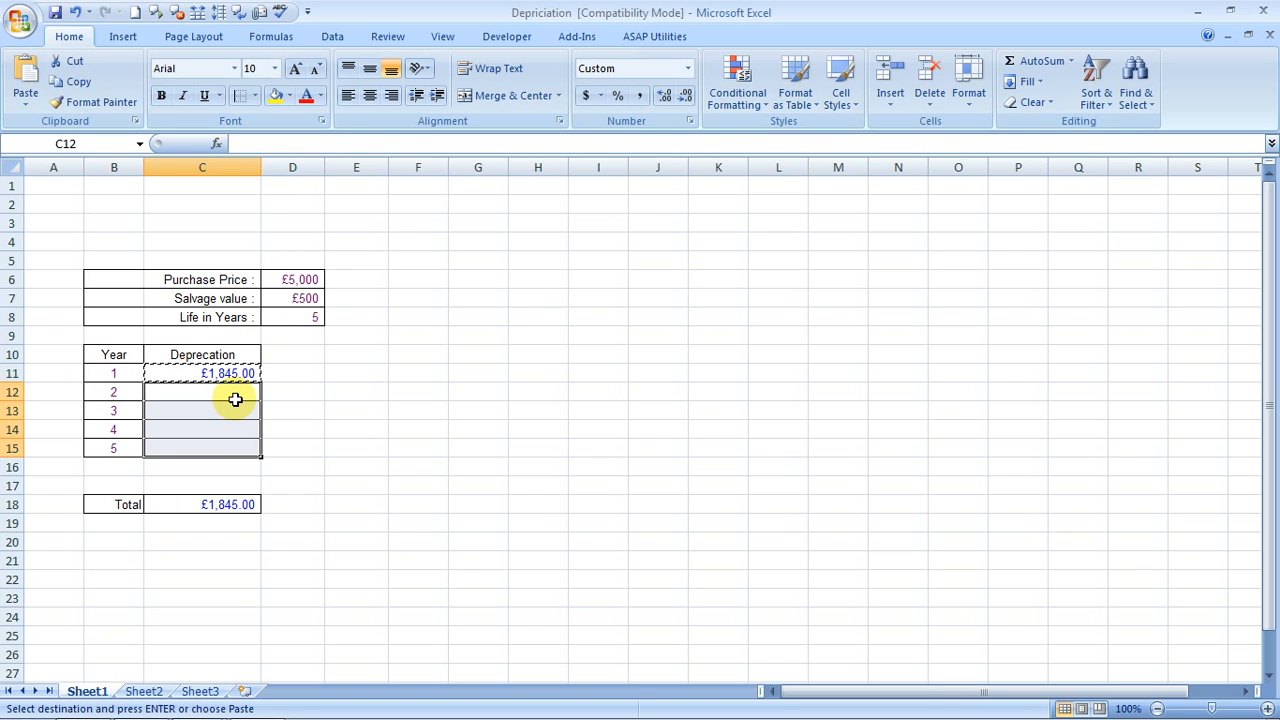
key("ctrl+v")
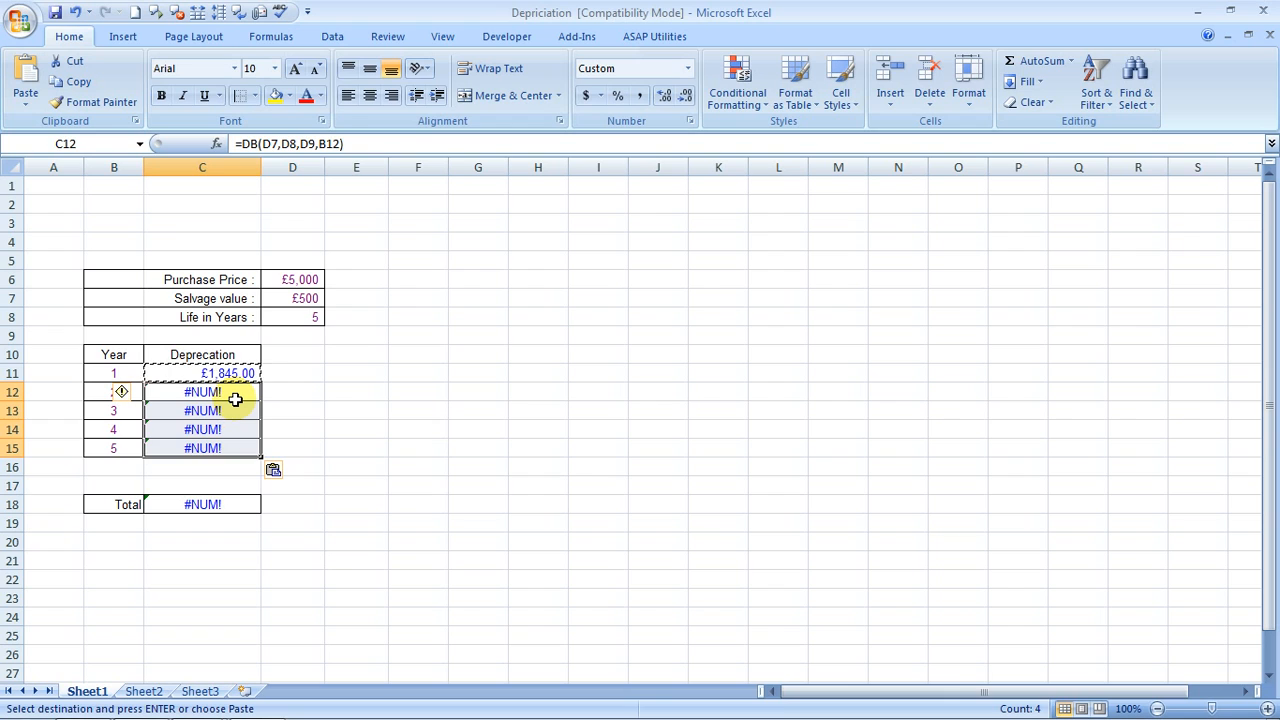
key("Right")
key("Right")
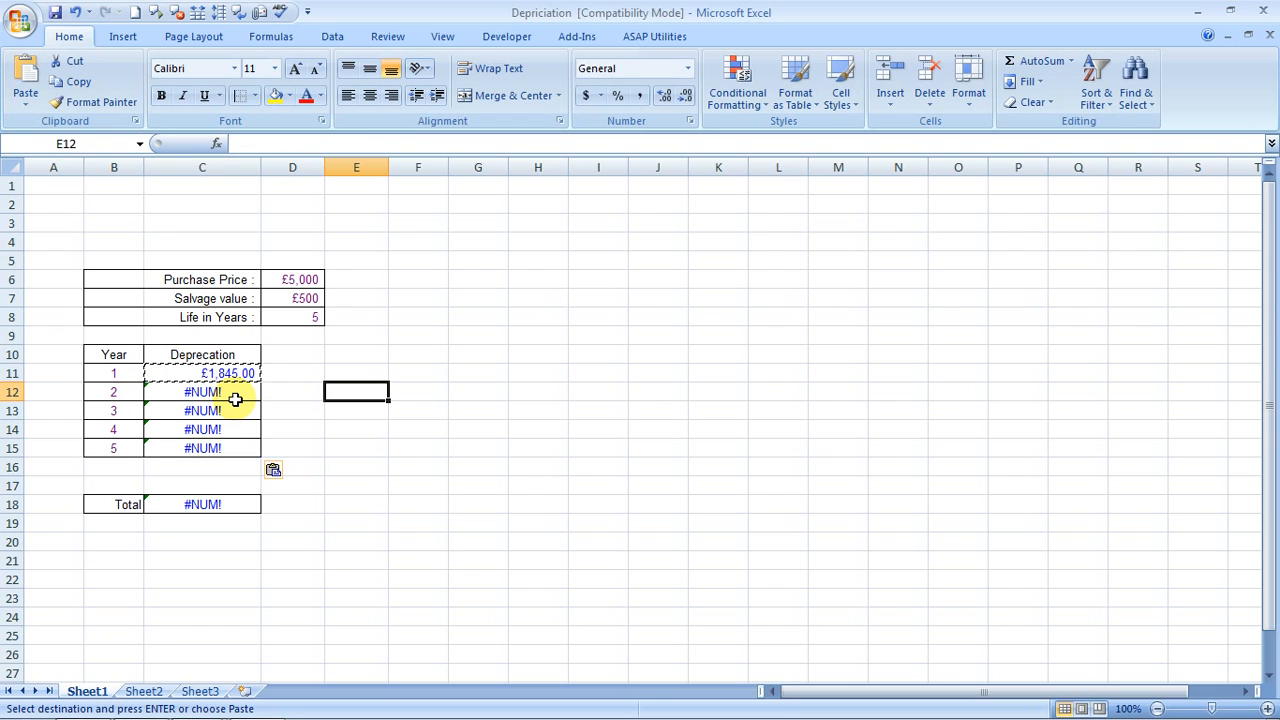
left_click(235, 399)
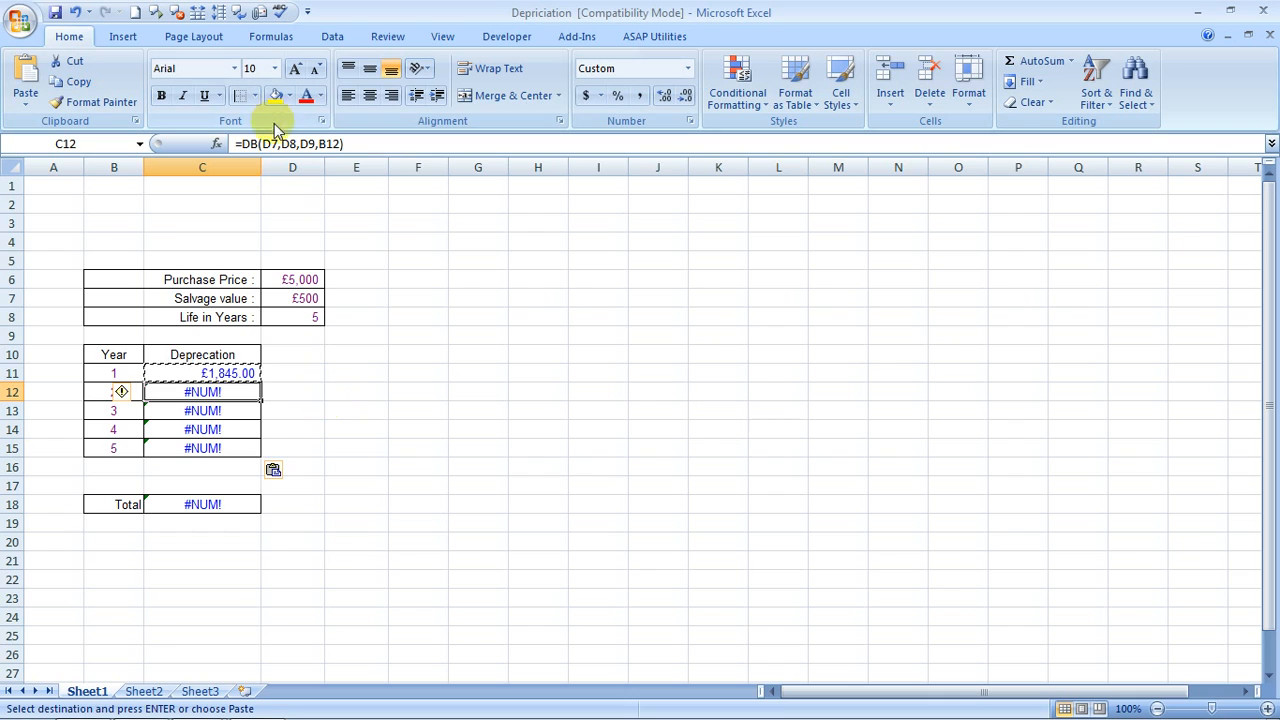
Clear the copied depreciation formulas for years 2 to 5 from C12:C15
key("Escape")
key("Right")
key("Left")
key("shift+Down")
key("shift+Down")
key("shift+Down")
key("Delete")
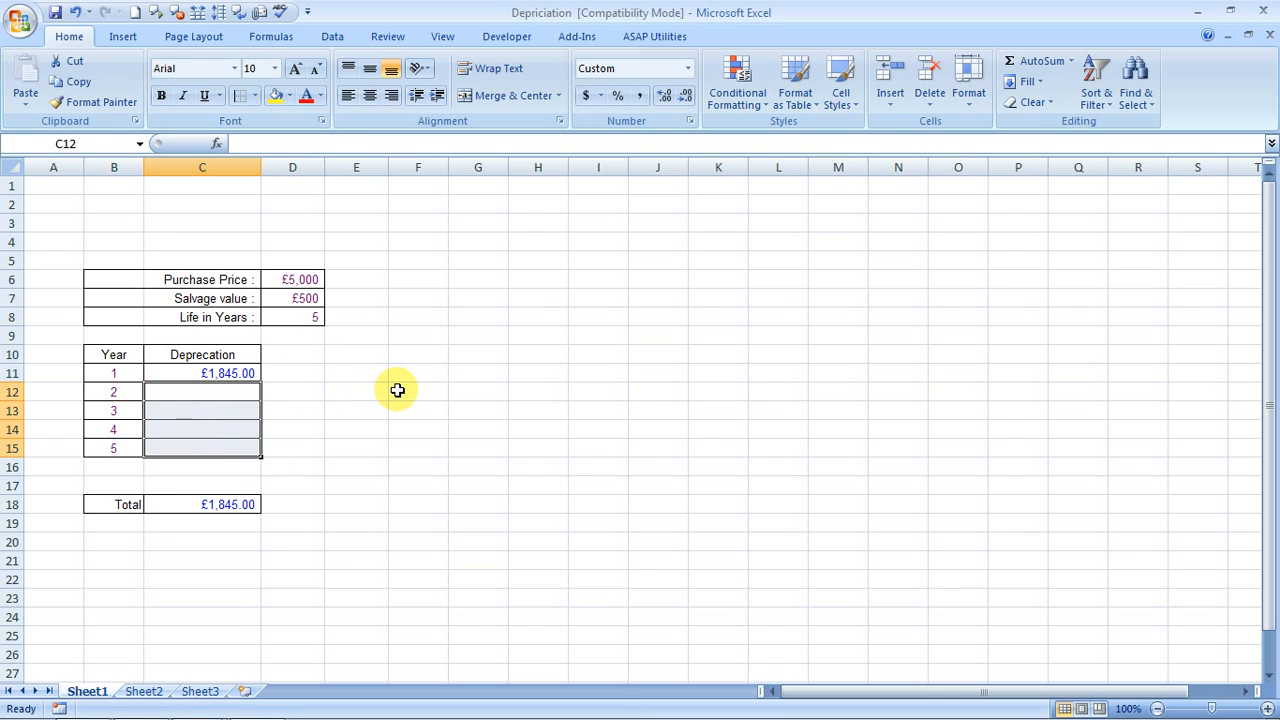
Make the purchase price and salvage value references in C11's DB formula absolute, as $D$6 and $D$7
key("Up")
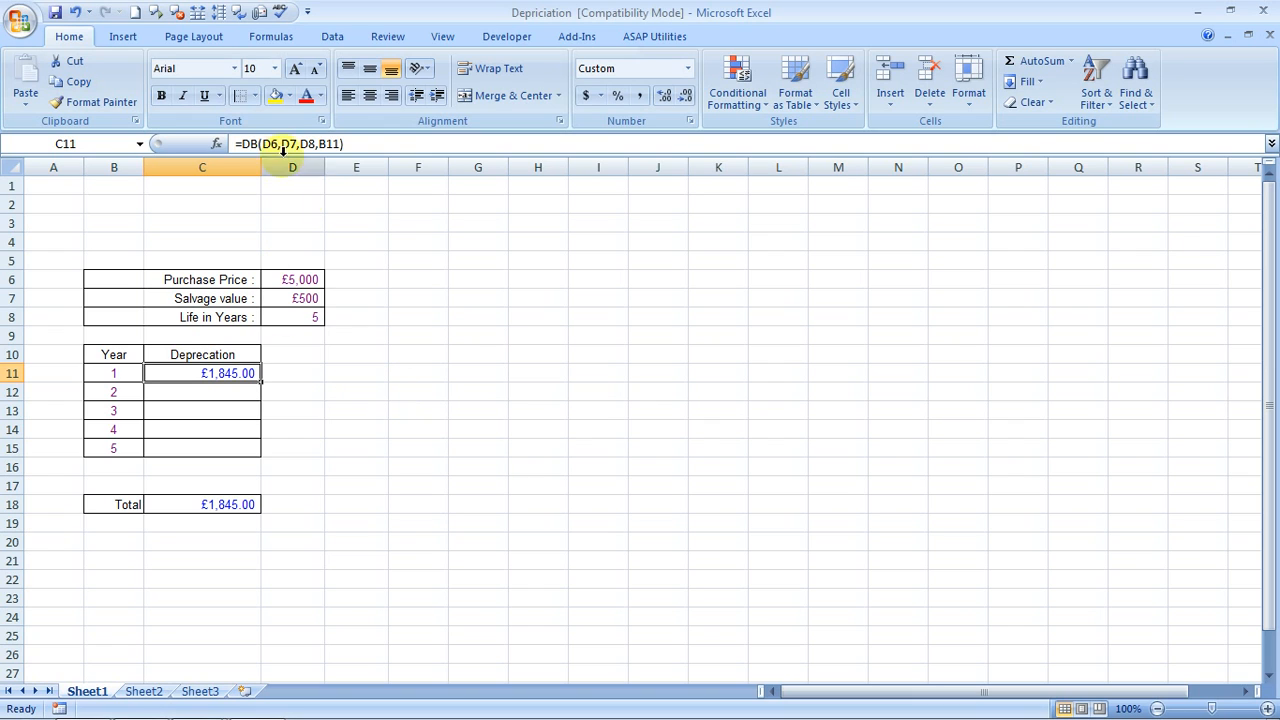
left_click(289, 280)
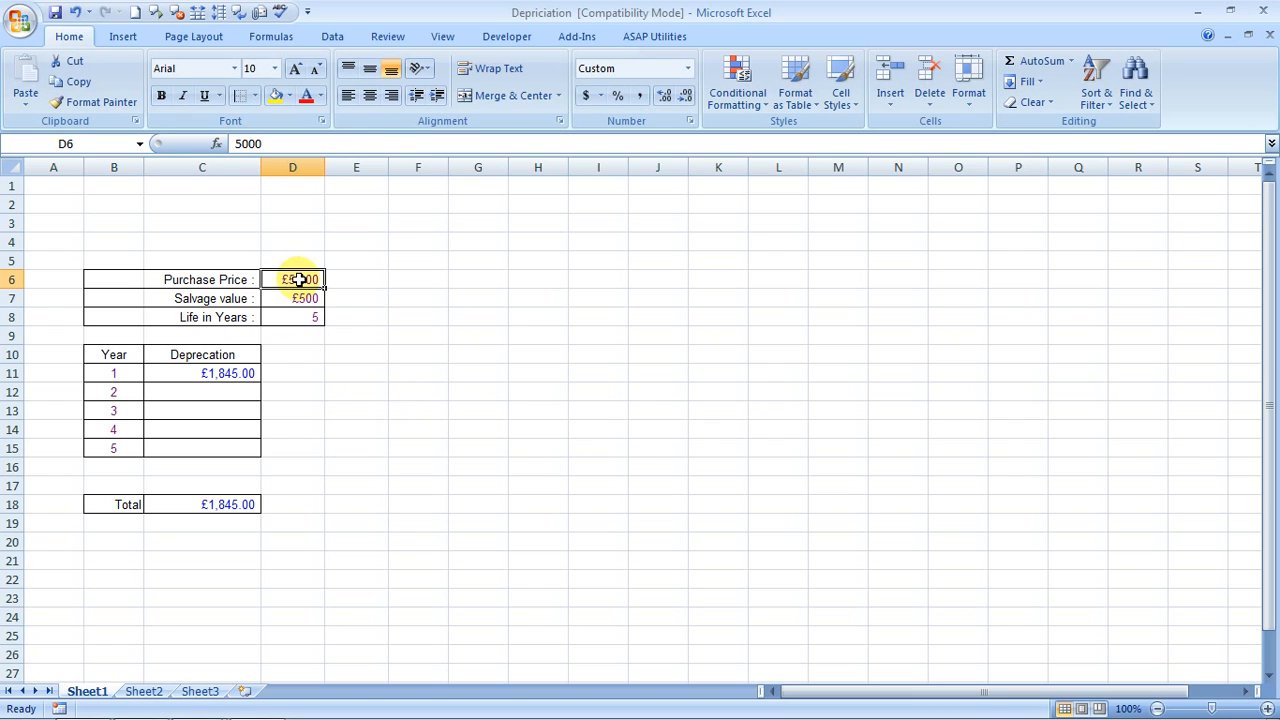
left_click(214, 372)
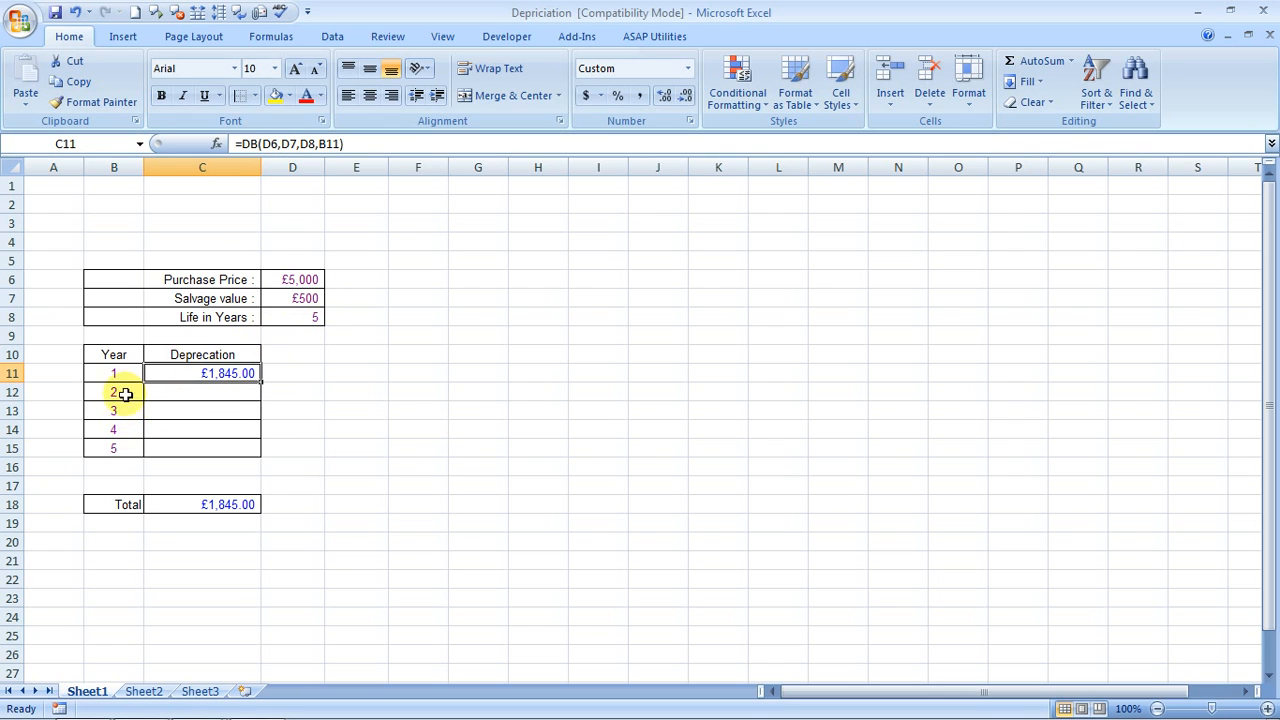
left_click(274, 144)
double_click(270, 144)
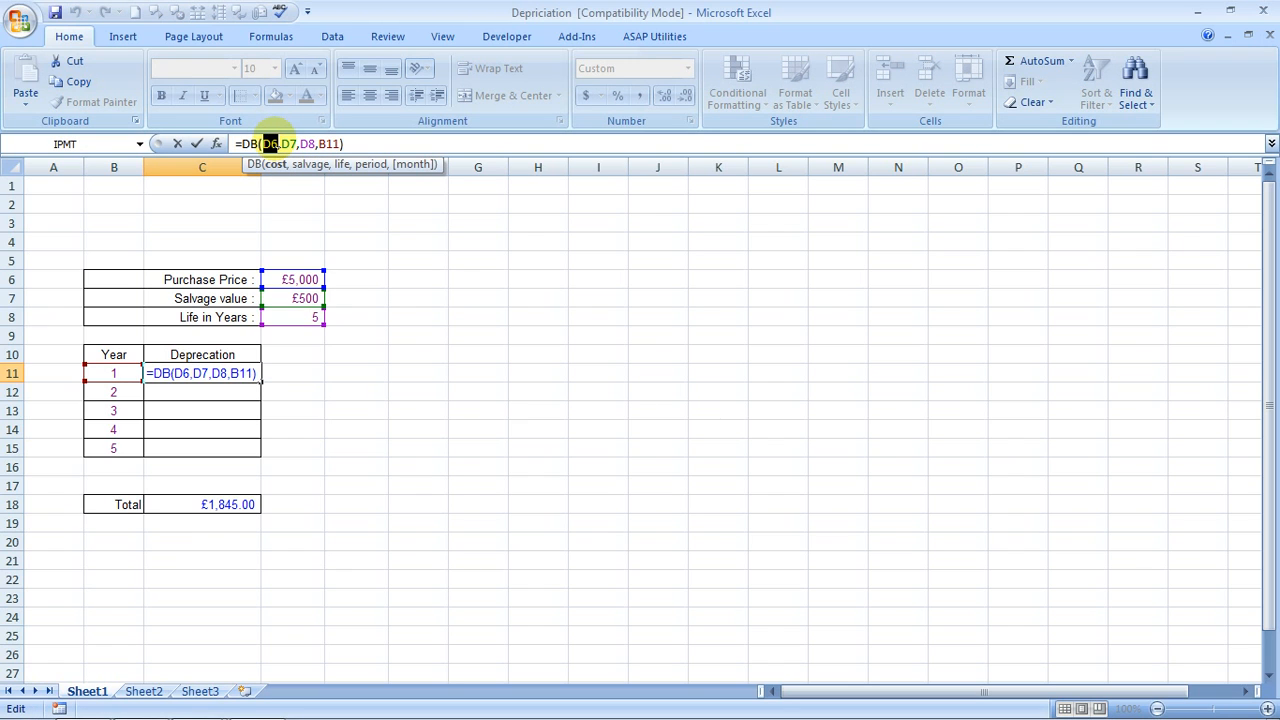
key("F4")
key("Right")
key("Right")
key("shift+Right")
key("shift+Right")
key("F4")
Make the life reference in C11's DB formula absolute as $D$8, leaving B11 relative, and commit the formula
key("Right")
key("Right")
key("shift+Right")
key("shift+Right")
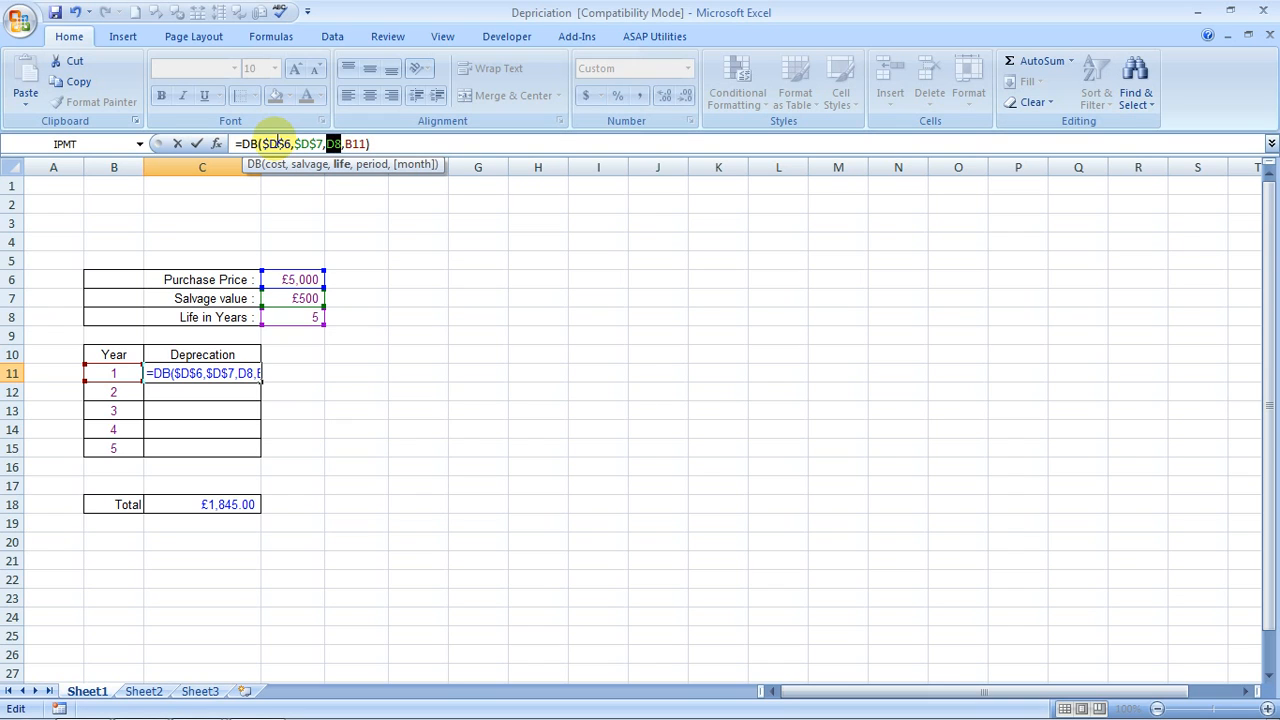
key("F4")
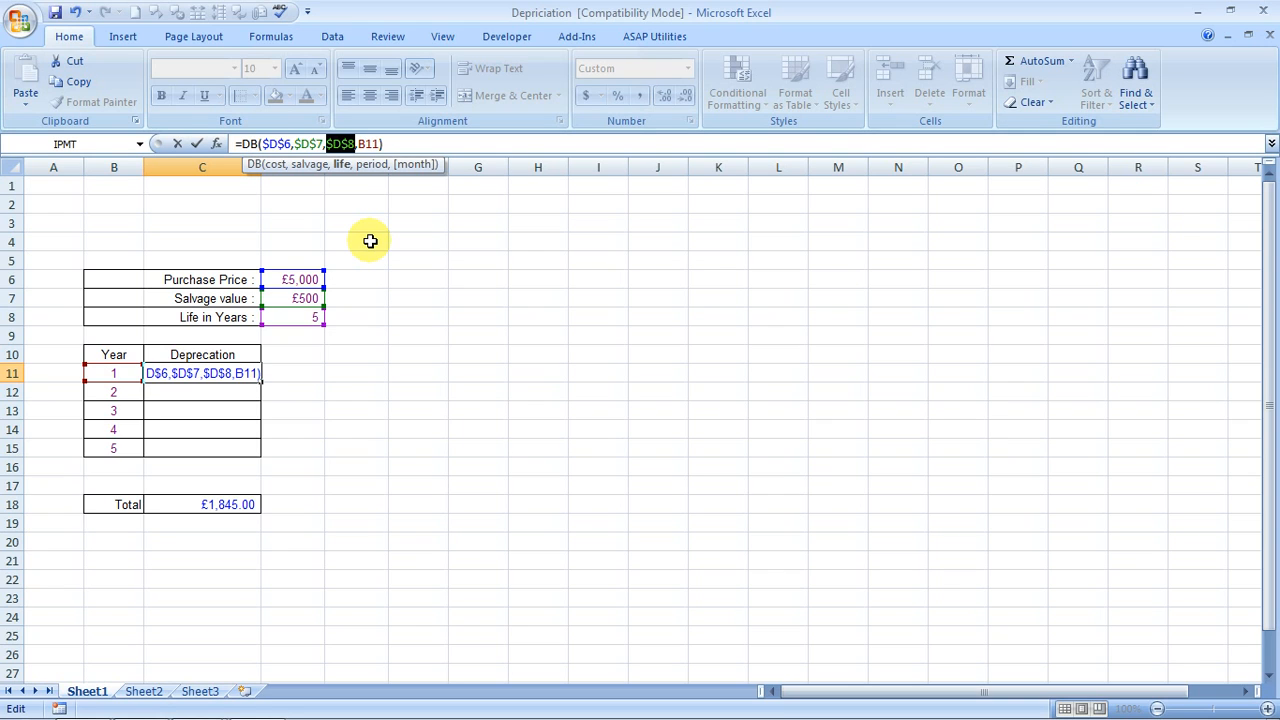
key("Right")
key("Right")
key("Right")
key("Right")
key("Right")
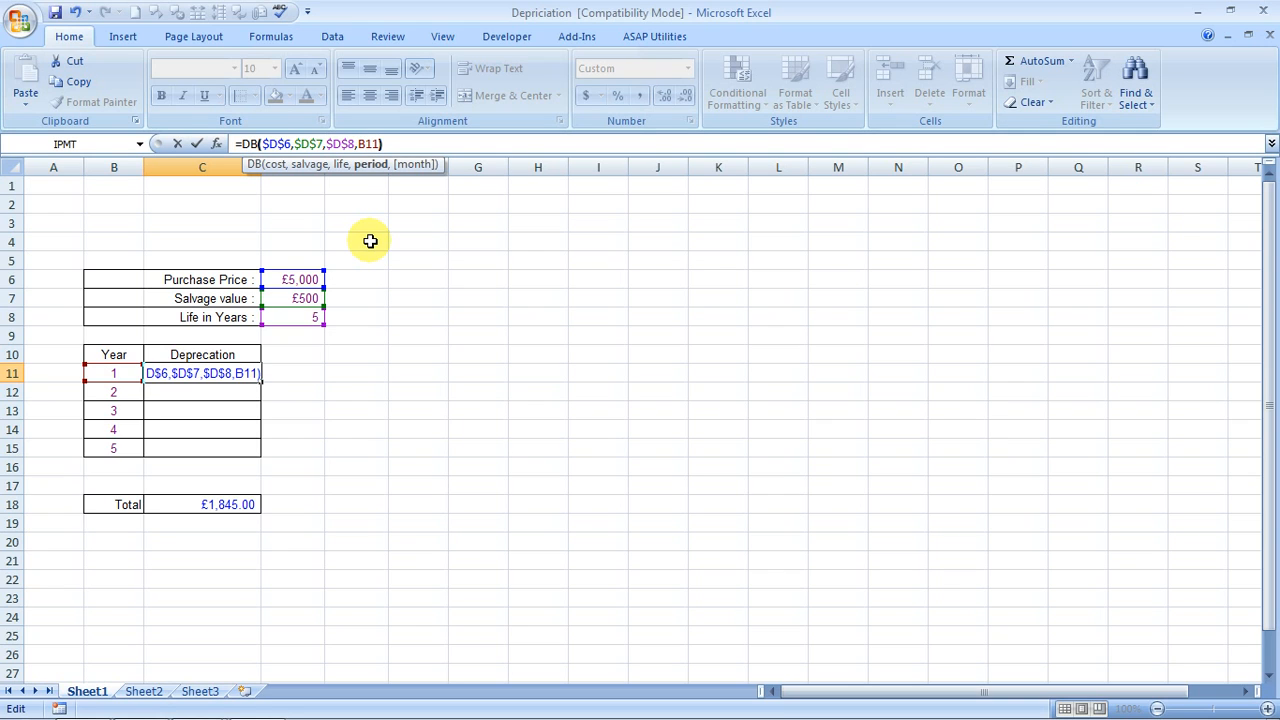
key("Right")
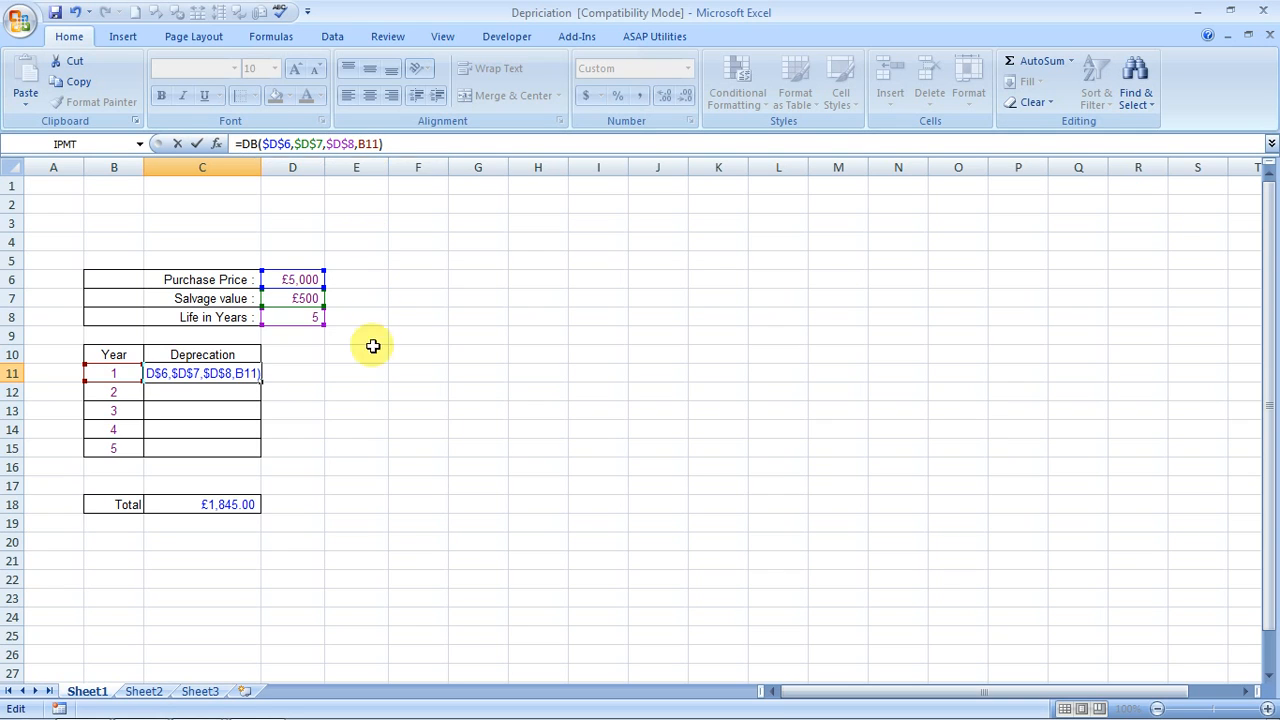
key("Return")
left_click(248, 374)
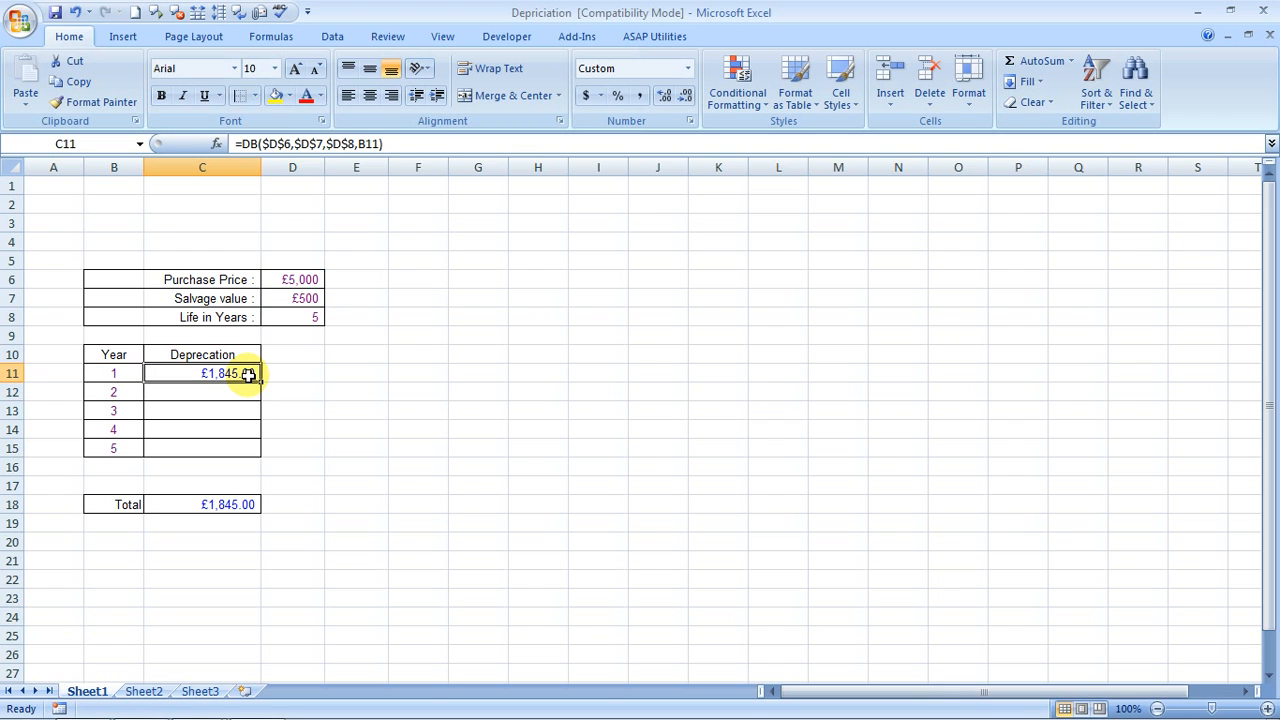
key("ctrl+c")
key("shift+Down")
key("shift+Down")
key("shift+Down")
key("shift+Down")
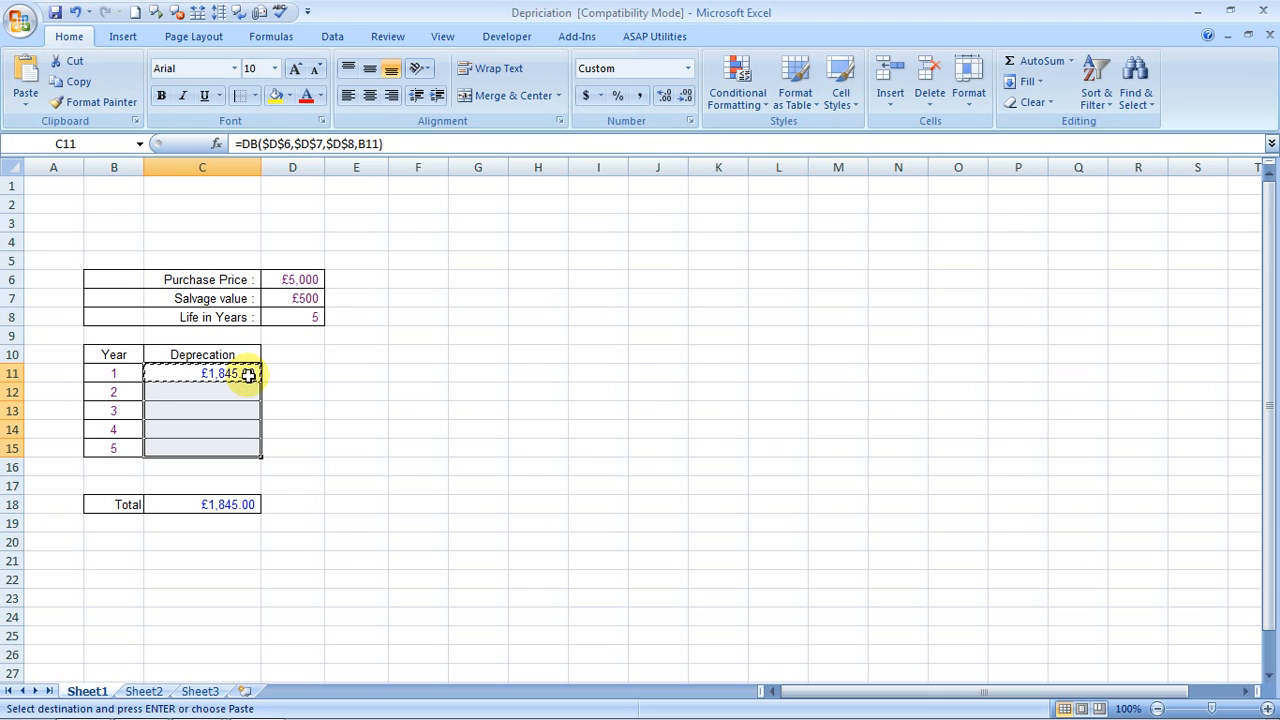
key("Up")
key("Right")
key("Escape")
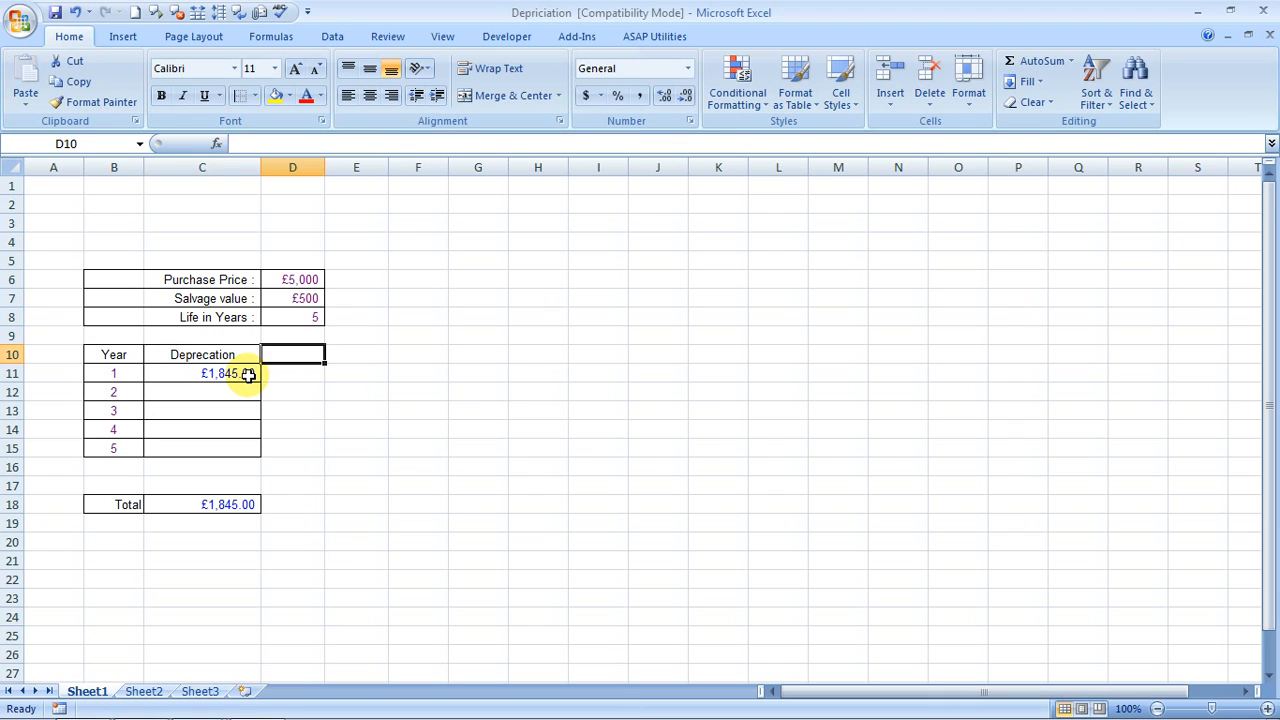
left_click(248, 374)
key("ctrl+c")
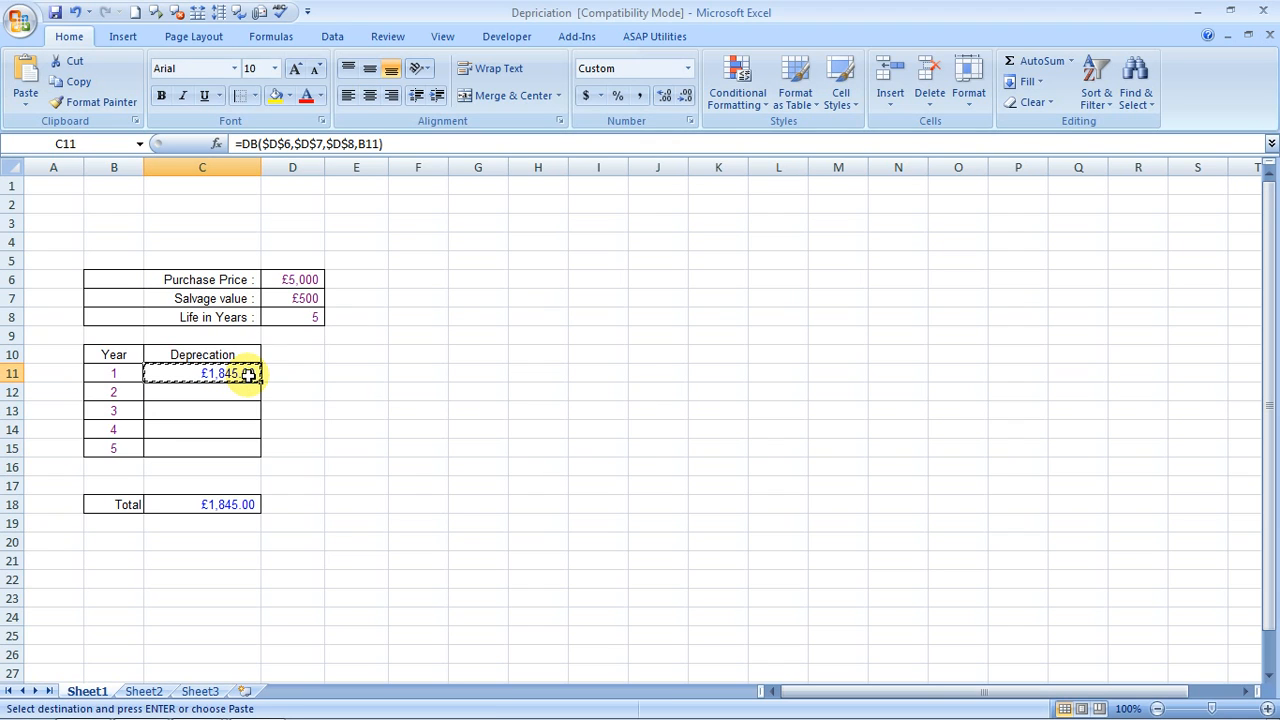
key("shift+Down")
key("shift+Down")
key("shift+Down")
key("shift+Down")
key("shift+Down")
key("shift+Up")
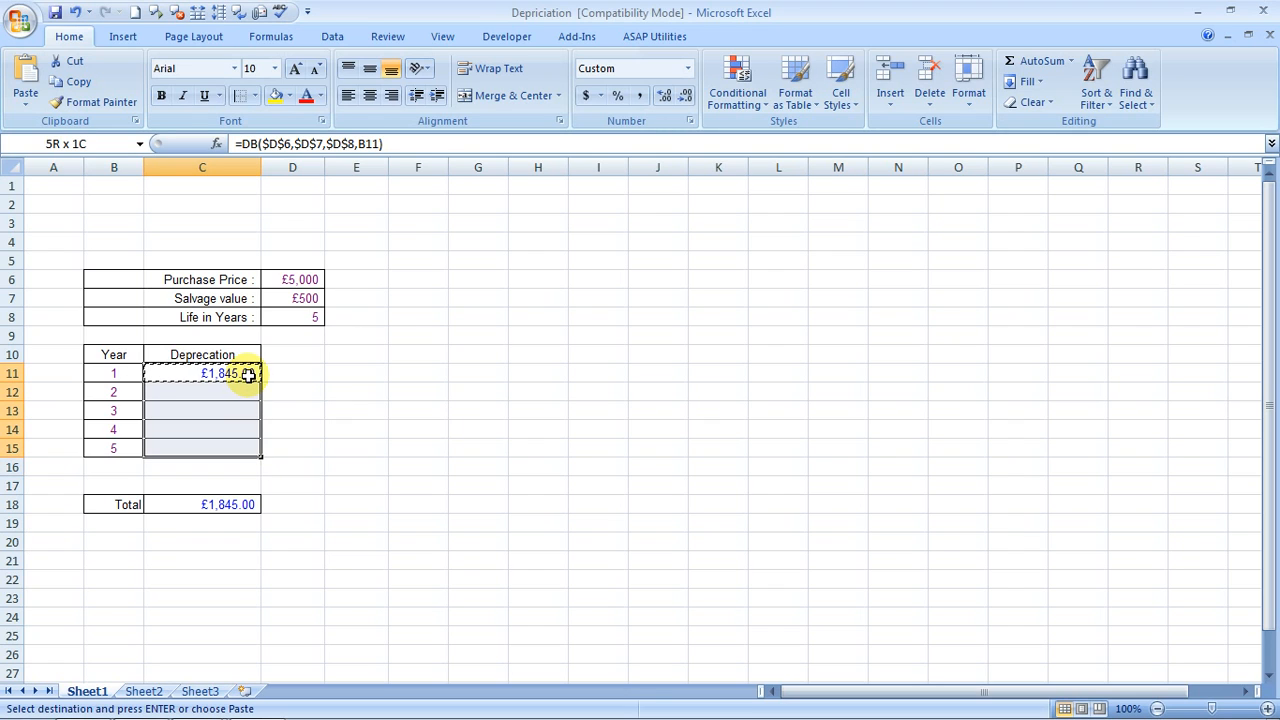
key("Right")
key("Left")
key("Escape")
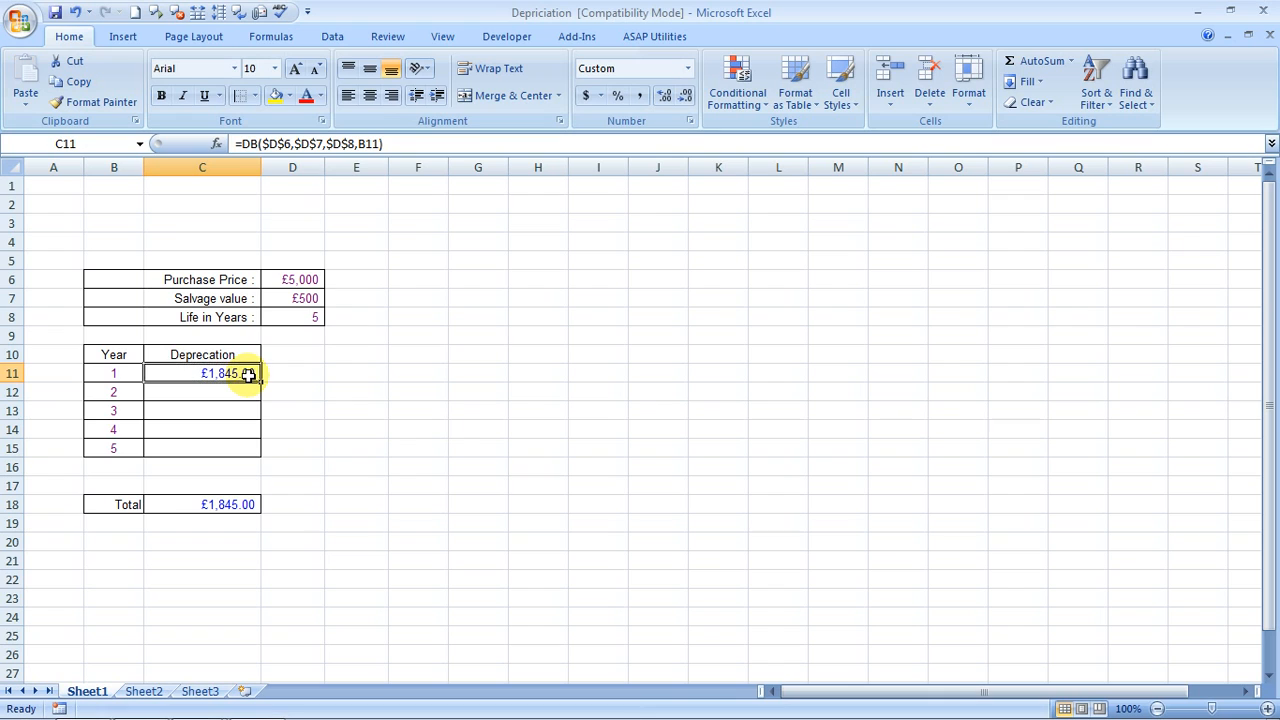
Copy the year 1 depreciation formula from C11 into C12:C15 for years 2 to 5 and clear the copy marker
key("ctrl+c")
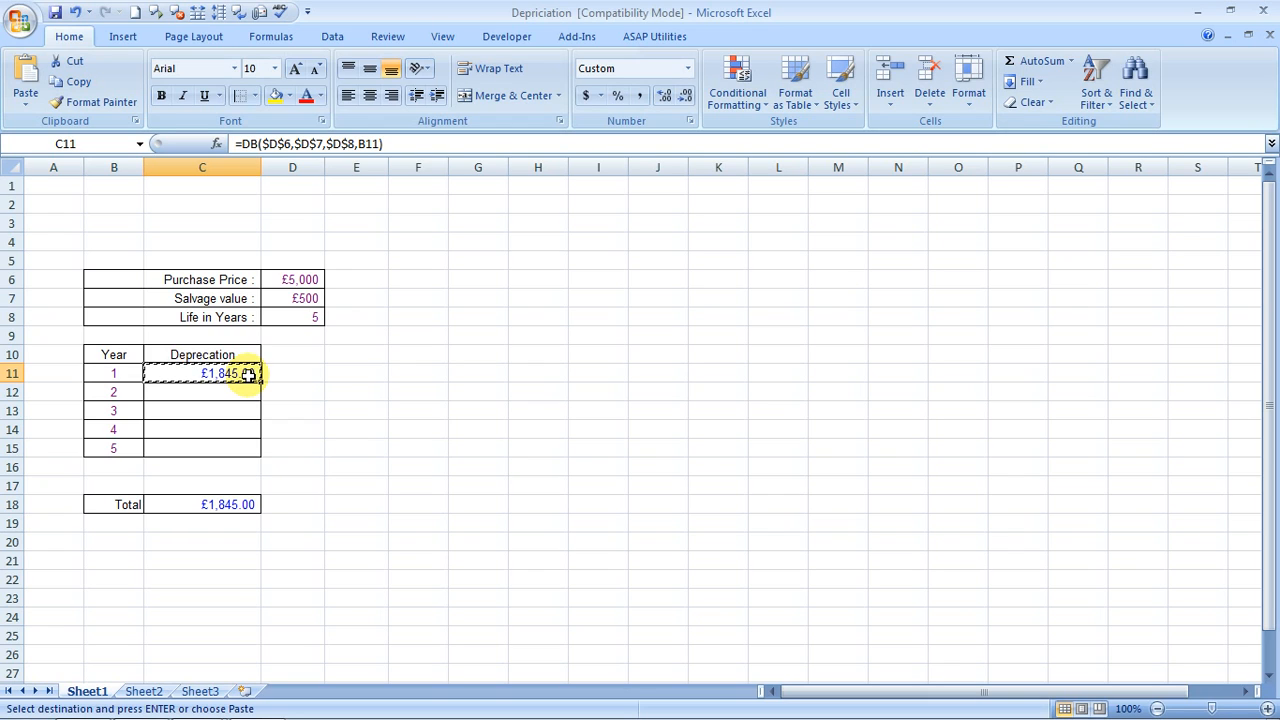
key("Down")
key("Down")
key("Down")
key("Down")
key("Up")
key("Up")
key("Up")
key("shift+Down")
key("shift+Down")
key("shift+Down")
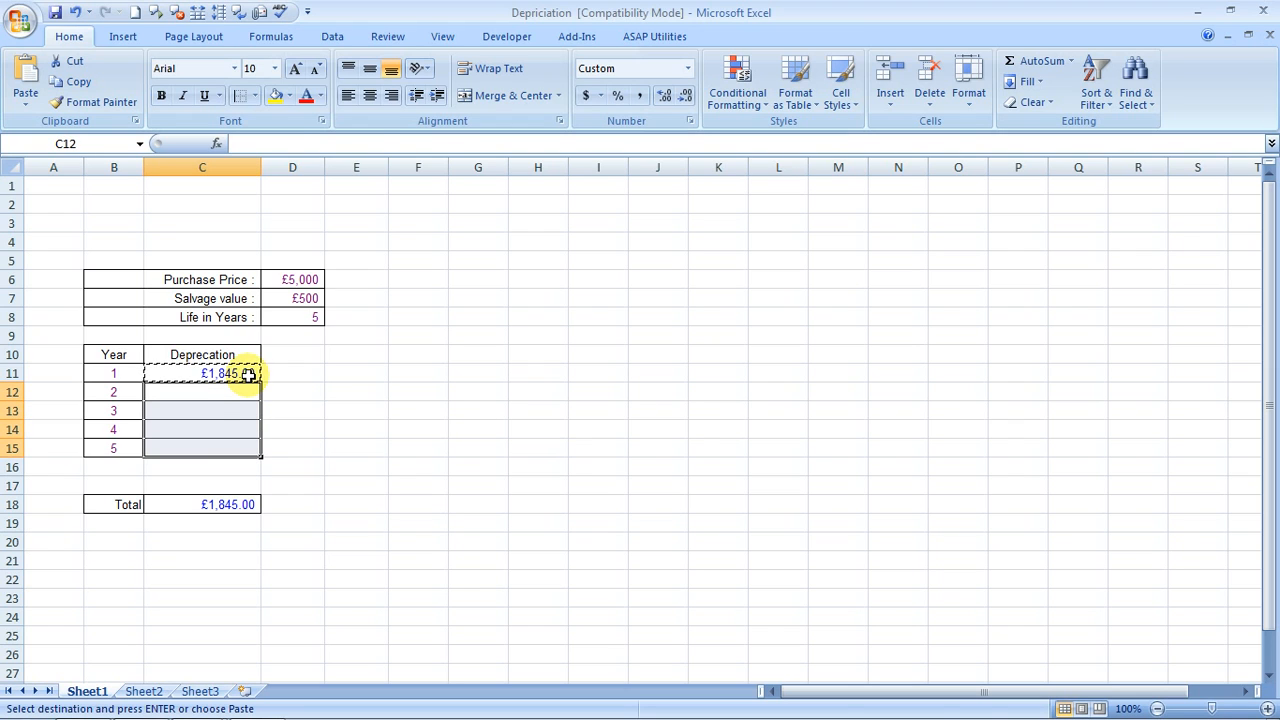
key("ctrl+v")
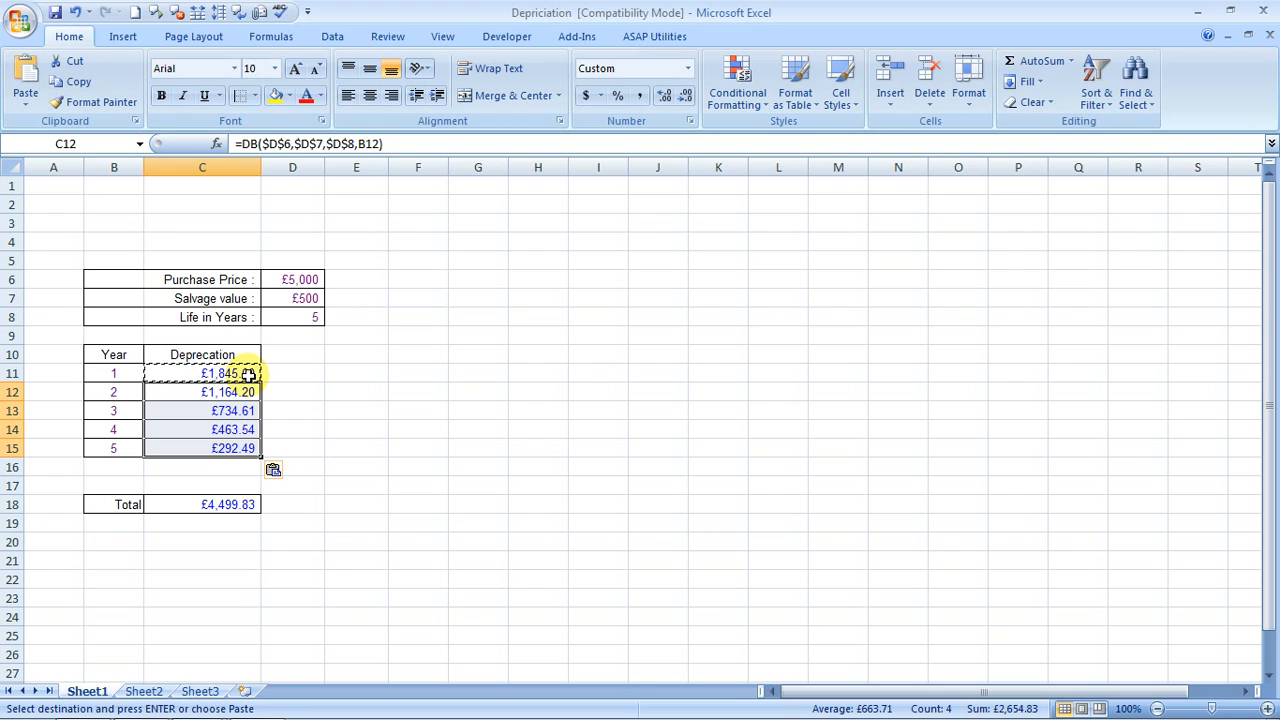
key("Escape")
Select the Total cell C18 to check the sum of the five yearly depreciation amounts
key("Down")
key("Down")
key("Down")
key("Down")
key("Down")
key("Down")
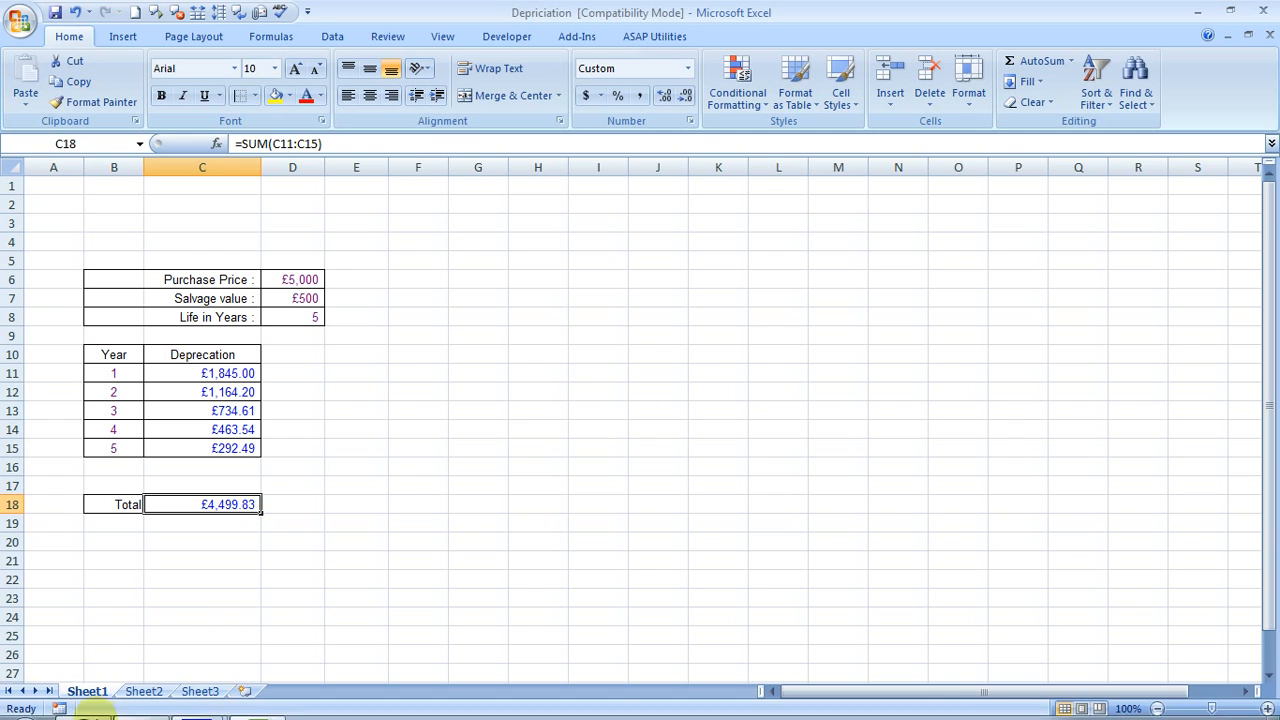
Switch to Firefox to view the Excel Made Easy Facebook page, and return to the depreciation workbook in Excel
left_click(80, 701)
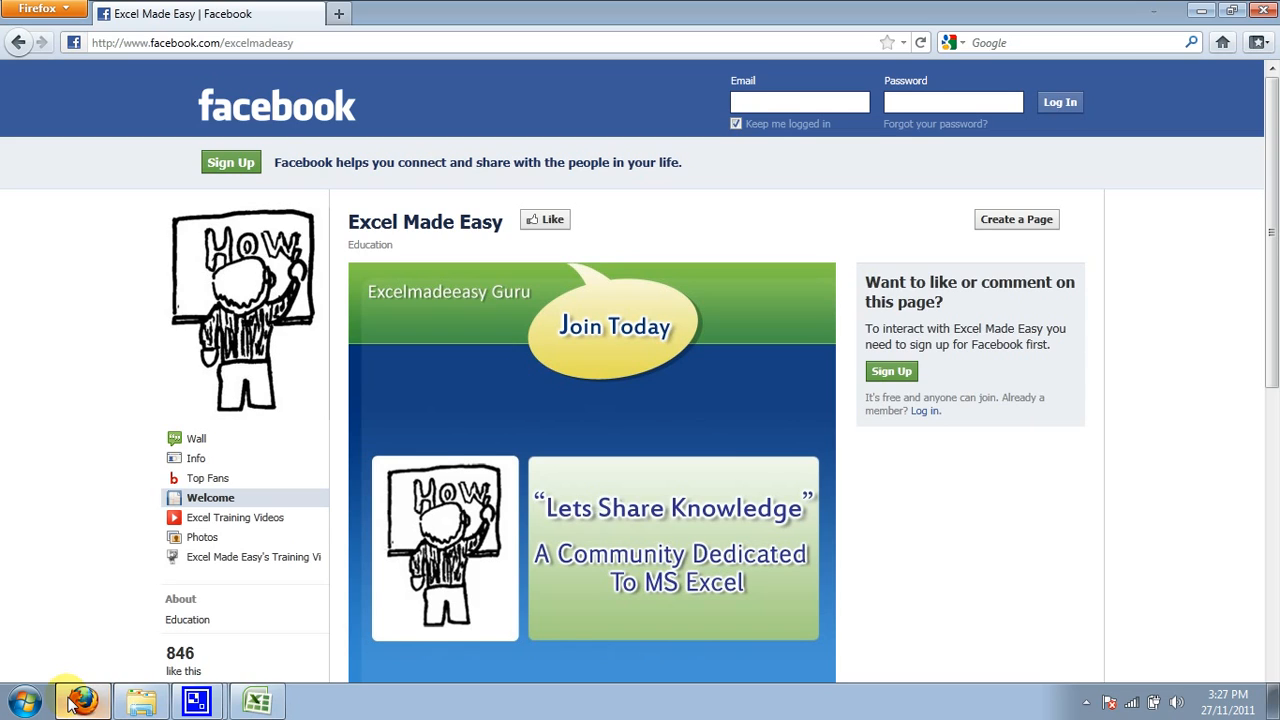
left_click(72, 703)
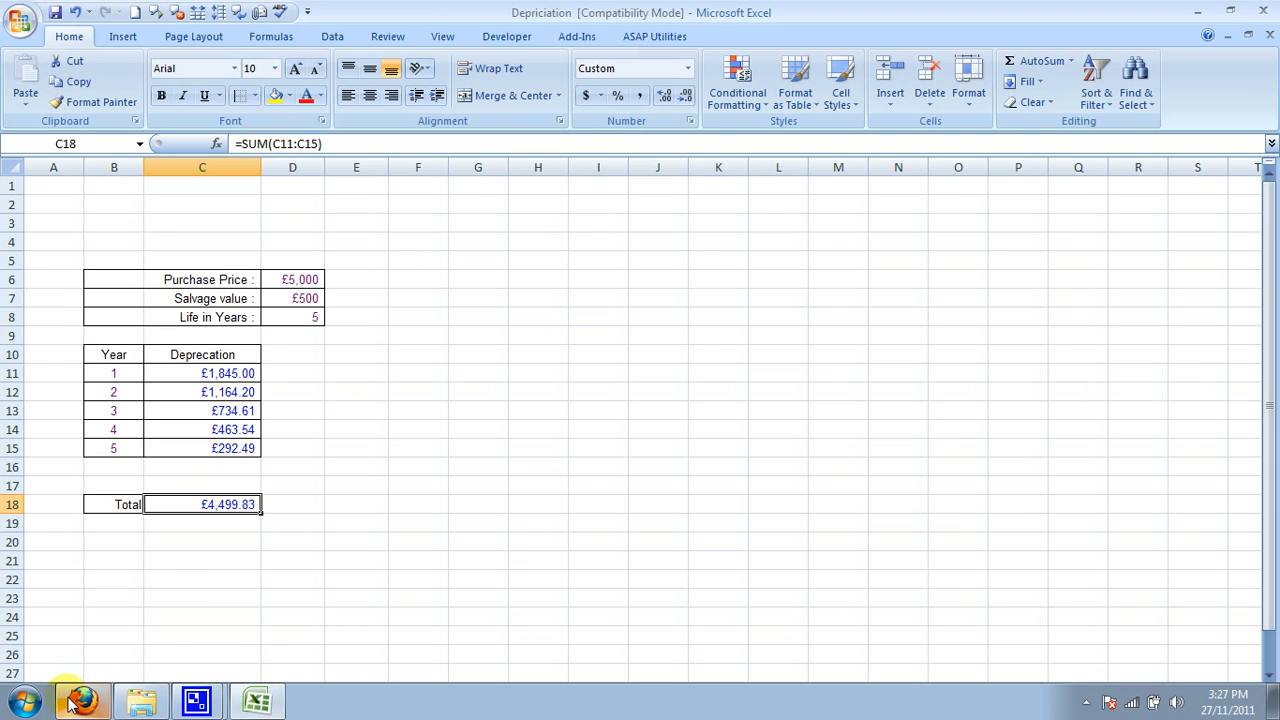